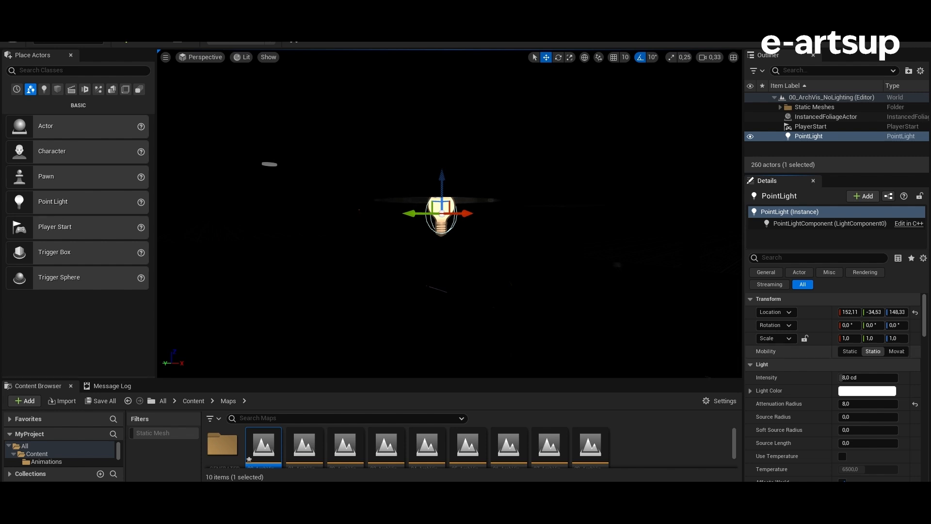
- Adjust the attenuation radius of the selected PointLight, making it larger and then smaller
{"action": "left_click_drag", "start_coordinate": [868, 404], "coordinate": [917, 404]}
{"action": "mouse_move", "coordinate": [854, 403]}
{"action": "left_mouse_down"}
{"action": "mouse_move", "coordinate": [839, 404]}
{"action": "mouse_move", "coordinate": [873, 403]}
{"action": "mouse_move", "coordinate": [841, 403]}
{"action": "left_mouse_up"}
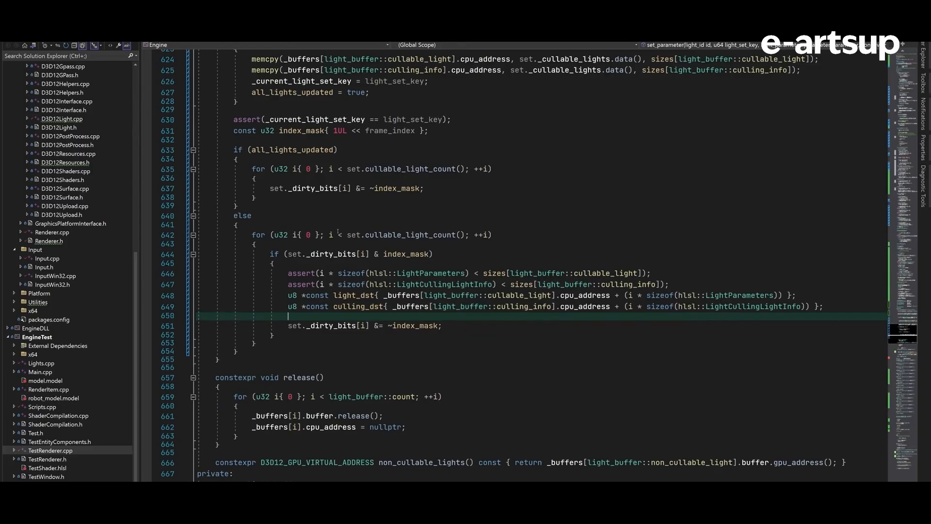
- Switch to the code editor and start a memcpy call with a light argument below the culling_dst declaration
{"action": "type", "text": "memcpy(light"}
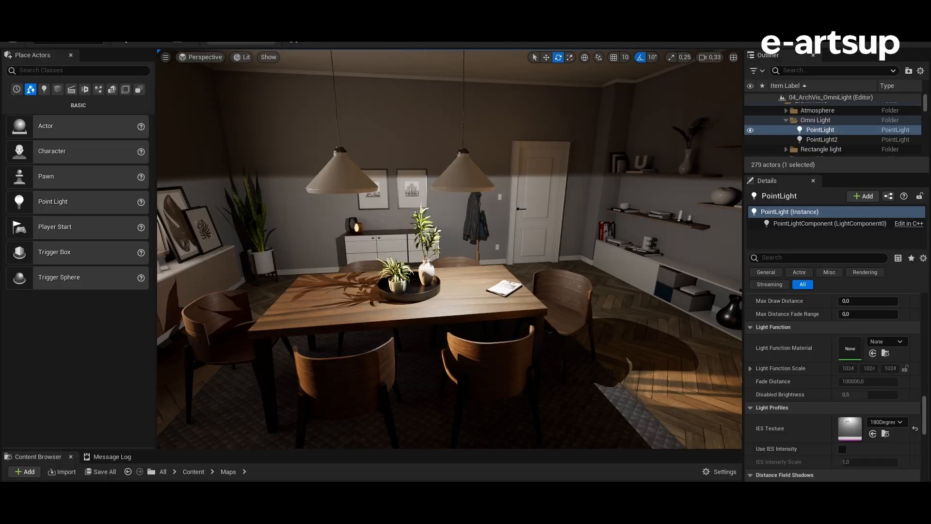
- Try other IES textures on the dining room PointLight, including the profile starting with 45583c198 and Complex_IES
{"action": "left_click", "coordinate": [887, 422]}
{"action": "left_click", "coordinate": [831, 311]}
{"action": "left_click", "coordinate": [887, 422]}
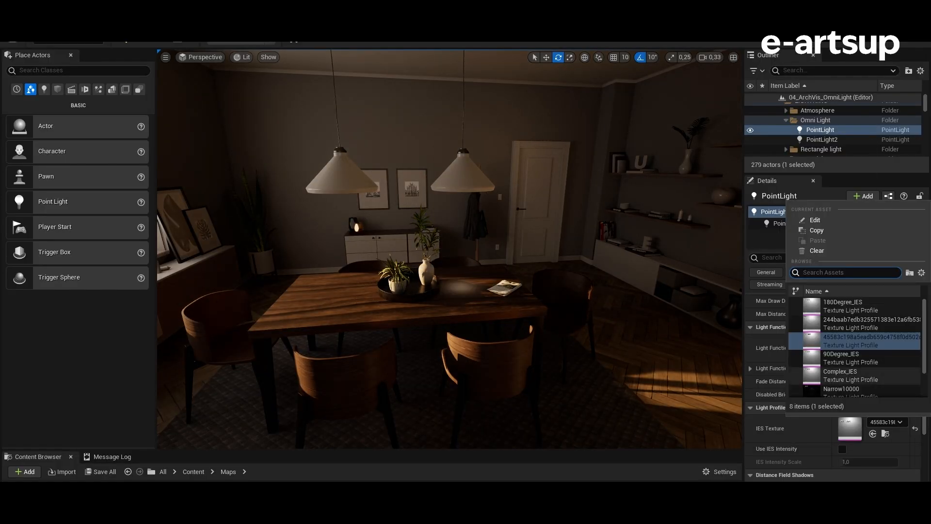
{"action": "left_click", "coordinate": [840, 375]}
- Try the narrow-beam IES textures on the same PointLight, including Narrow1000_IES
{"action": "left_click", "coordinate": [886, 422]}
{"action": "scroll", "coordinate": [824, 369], "scroll_direction": "down", "scroll_amount": 1}
{"action": "left_click", "coordinate": [887, 391]}
{"action": "scroll", "coordinate": [854, 316], "scroll_direction": "down", "scroll_amount": 1}
{"action": "left_click", "coordinate": [844, 340]}
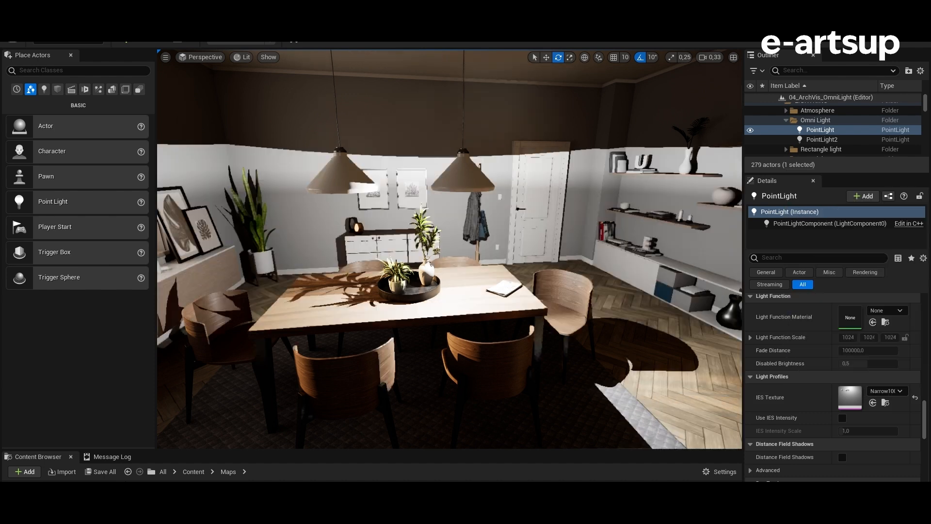
{"action": "left_click", "coordinate": [887, 391]}
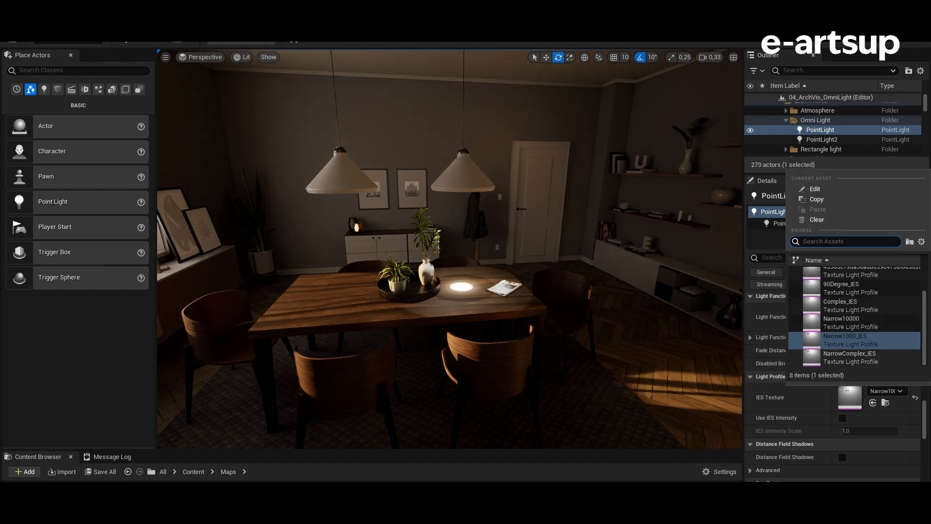
{"action": "left_click", "coordinate": [844, 339]}
{"action": "left_click", "coordinate": [886, 391]}
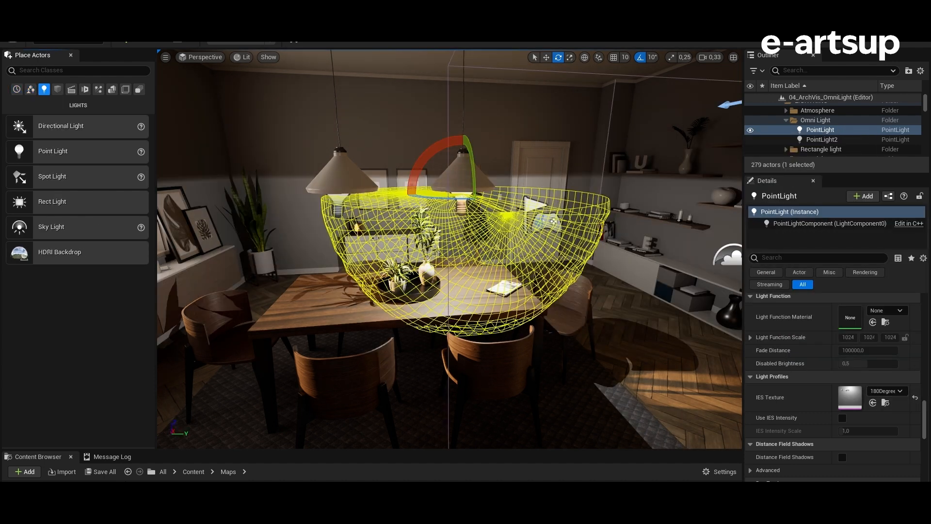
{"action": "left_click_drag", "start_coordinate": [156, 242], "coordinate": [386, 243]}
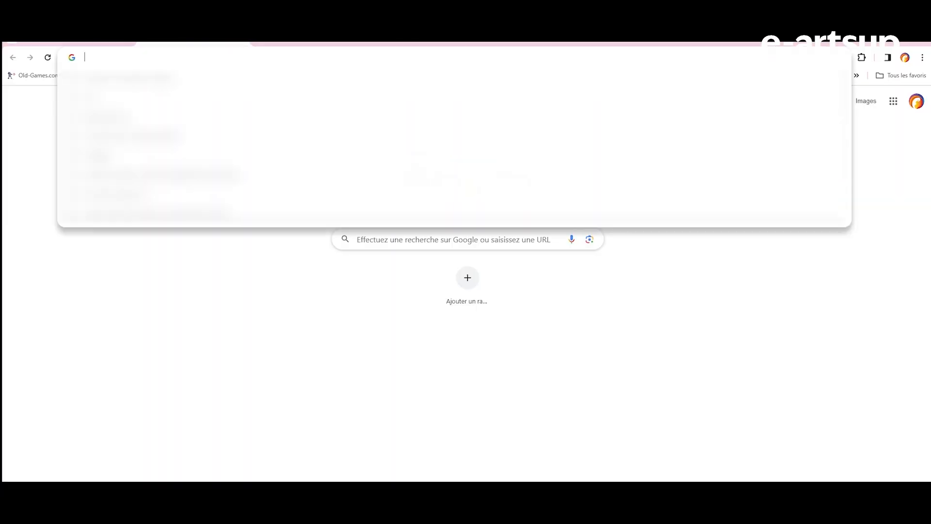
{"action": "type", "text": "https:"}
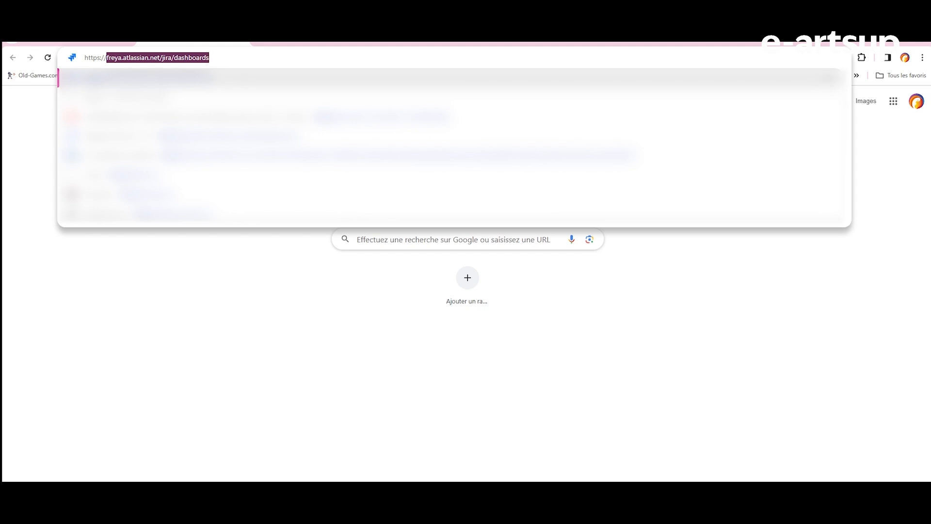
{"action": "type", "text": "//ieslibrary"}
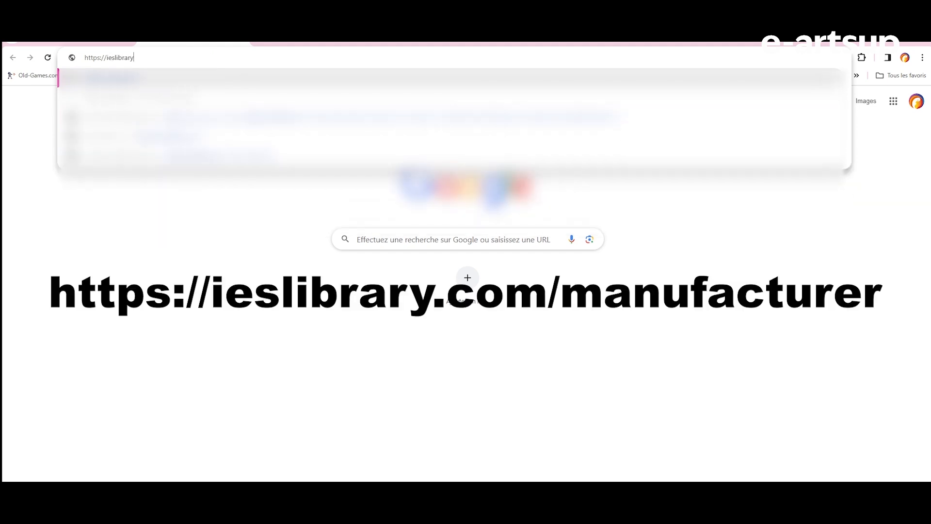
{"action": "type", "text": "/mun"}
{"action": "key", "text": "BackSpace"}
{"action": "key", "text": "BackSpace"}
{"action": "key", "text": "BackSpace"}
{"action": "key", "text": "BackSpace"}
{"action": "type", "text": ".com"}
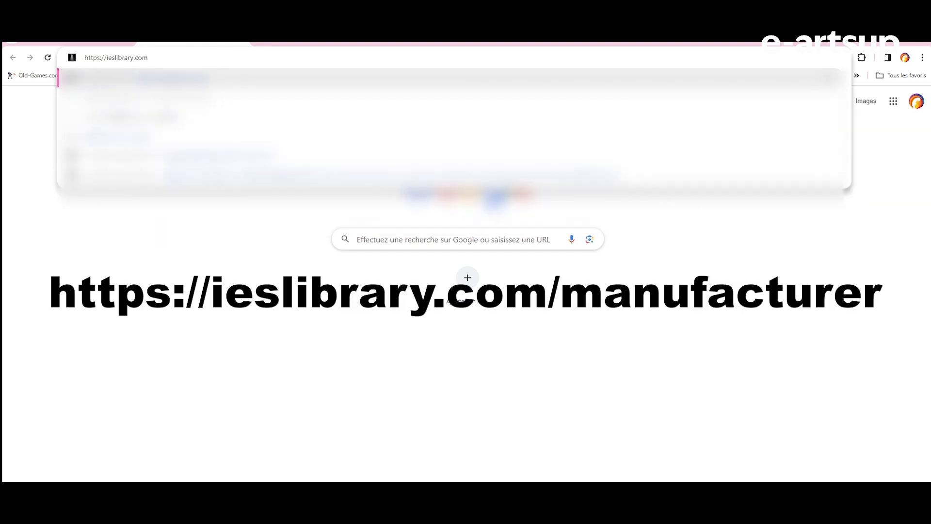
{"action": "type", "text": "/manufacturer"}
{"action": "key", "text": "Return"}
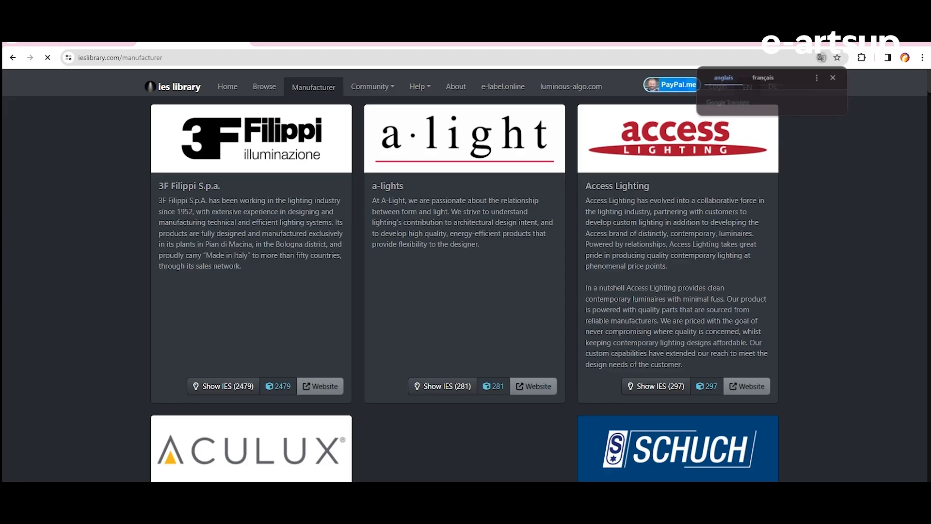
{"action": "scroll", "coordinate": [465, 286], "scroll_direction": "down", "scroll_amount": 20}
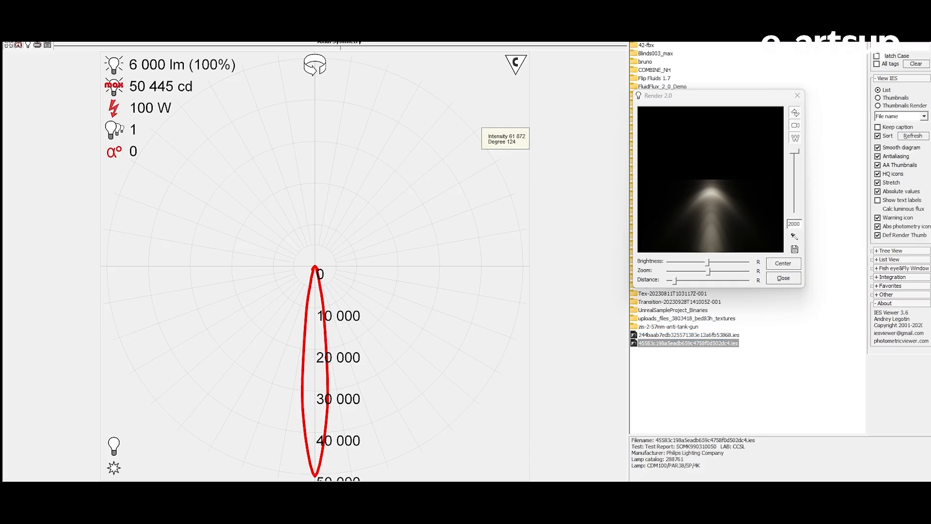
- Switch to IESviewer, compare the two IES files, and reduce the render's brightness and zoom for 244baab7edb325571383e12a6fb53868.ies
{"action": "left_click", "coordinate": [689, 335]}
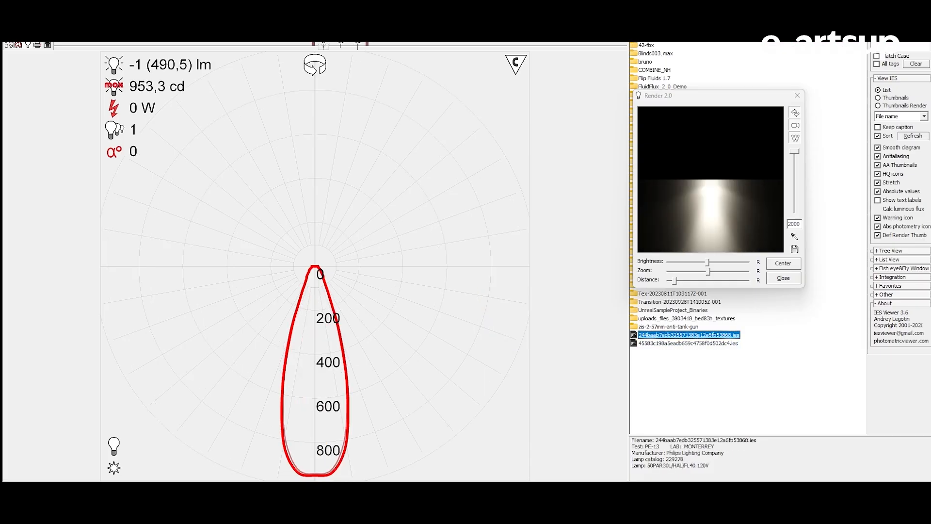
{"action": "left_click", "coordinate": [689, 343]}
{"action": "left_click", "coordinate": [688, 335]}
{"action": "left_click_drag", "start_coordinate": [711, 262], "coordinate": [697, 263]}
{"action": "left_click_drag", "start_coordinate": [708, 271], "coordinate": [676, 272]}
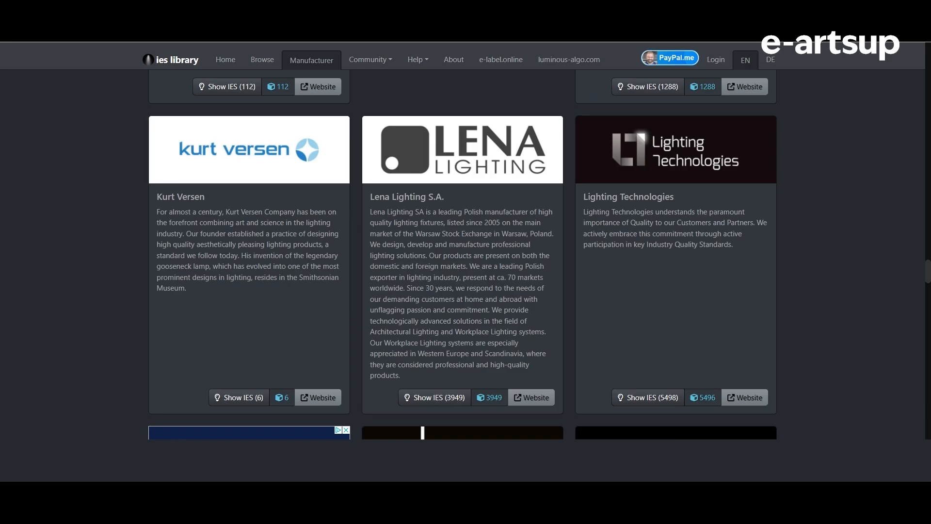
- Switch to the IES library website, show the IES files of Lena Lighting S.A. and open the third profile's details
{"action": "left_click", "coordinate": [434, 397]}
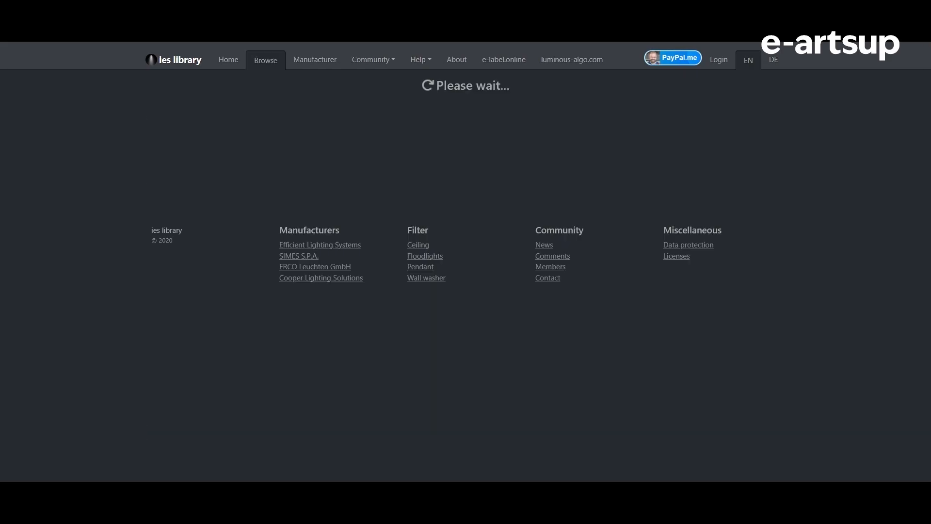
{"action": "left_click", "coordinate": [543, 204]}
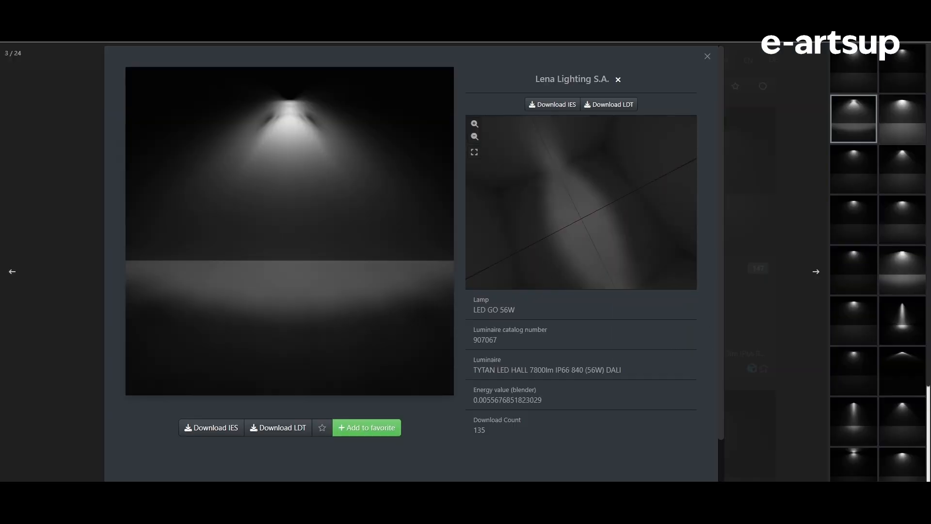
- Return to the IES library's manufacturer list and show the IES files of Artemide S.p.A
{"action": "mouse_move", "coordinate": [712, 513]}
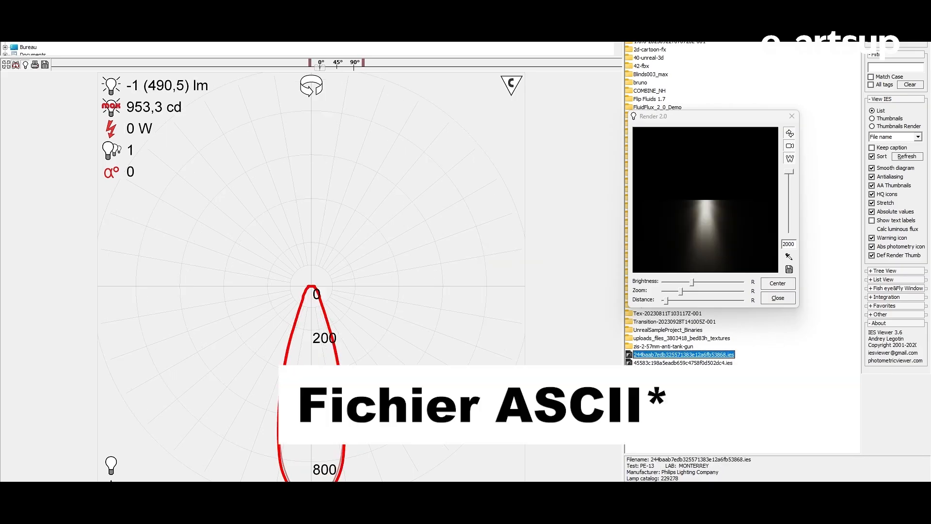
{"action": "key", "text": "alt+Tab"}
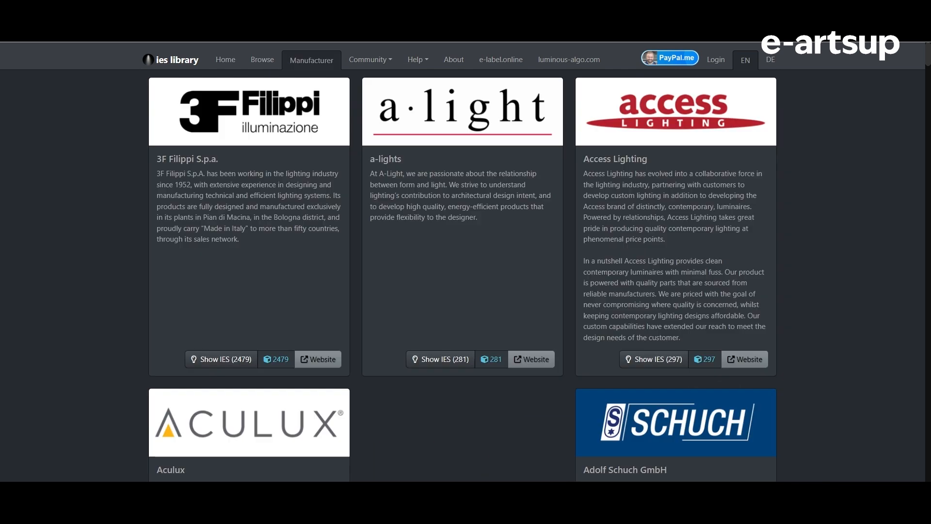
{"action": "scroll", "coordinate": [463, 276], "scroll_direction": "down", "scroll_amount": 5}
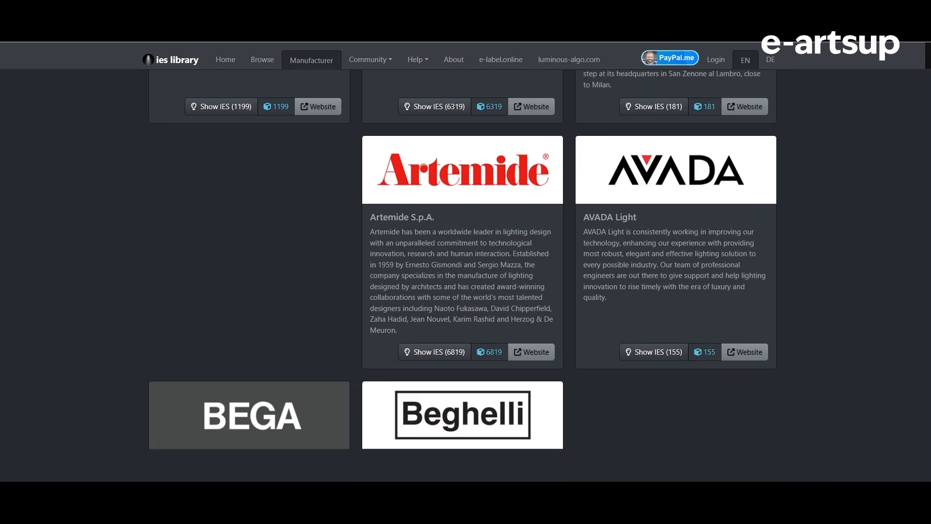
{"action": "left_click", "coordinate": [435, 352]}
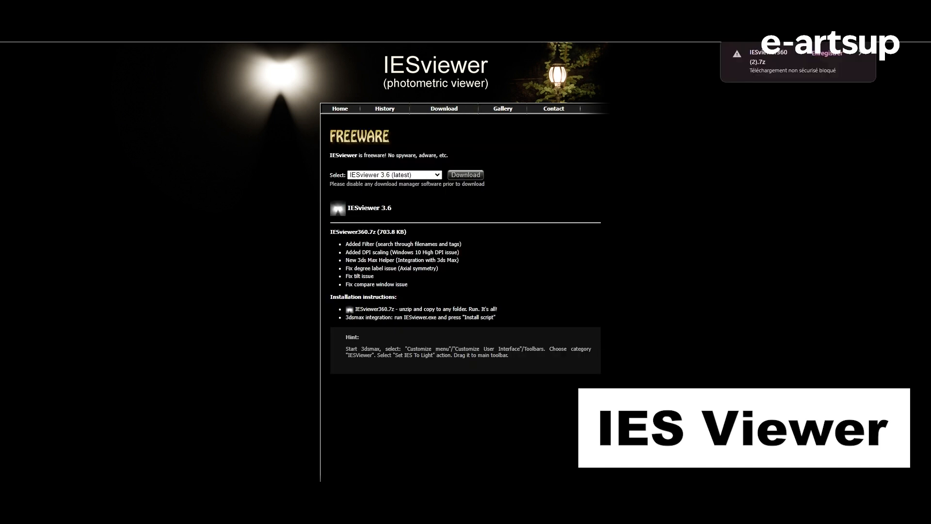
- Switch from the IESviewer download page to the IESviewer360 folder in File Explorer
{"action": "mouse_move", "coordinate": [435, 513]}
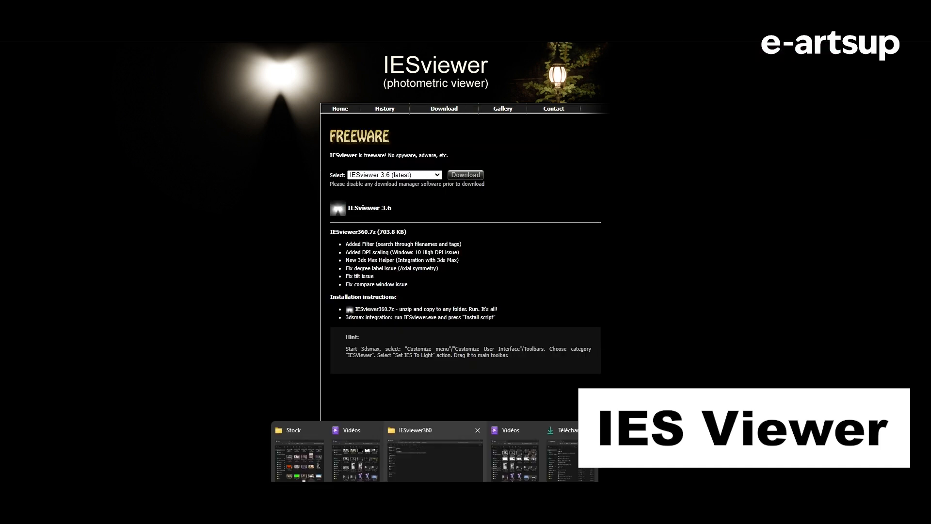
{"action": "left_click", "coordinate": [435, 458]}
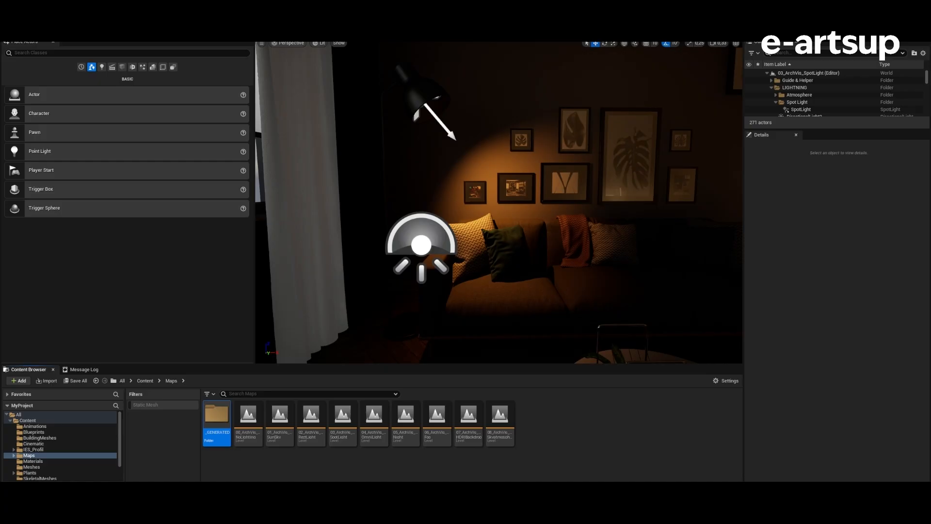
- Switch to Unreal Editor and import LightProfil.ies from the Documents folder into the project's IES_Profil folder
{"action": "left_click", "coordinate": [33, 450]}
{"action": "left_click", "coordinate": [47, 380]}
{"action": "left_click", "coordinate": [33, 95]}
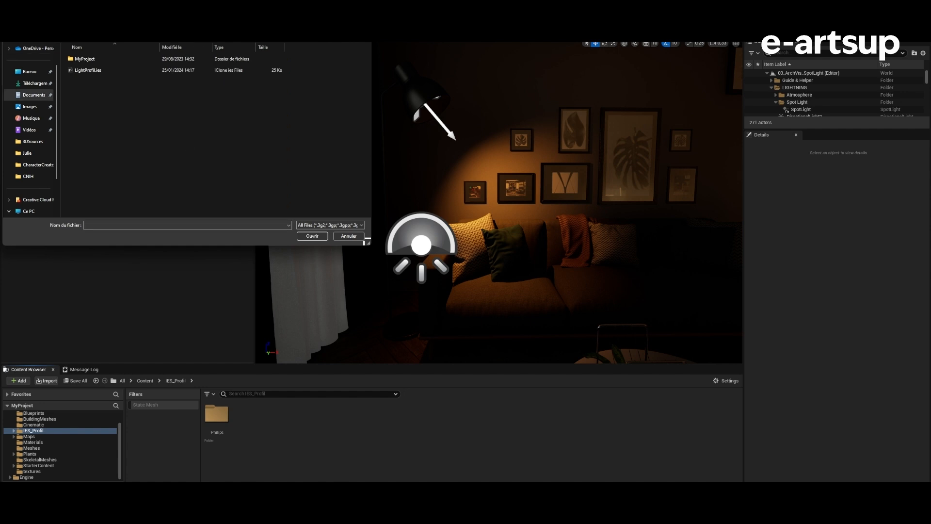
{"action": "double_click", "coordinate": [89, 70]}
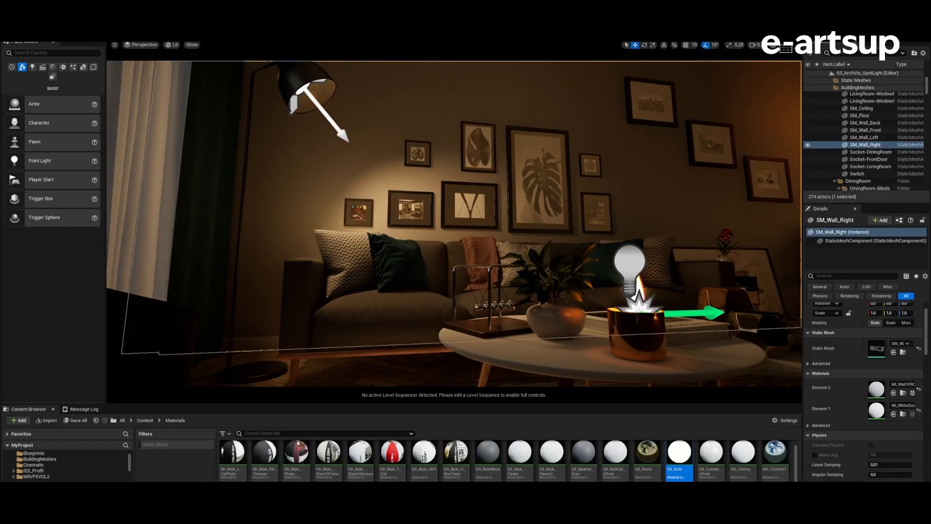
- Select the point light above the candle and examine its light profile settings
{"action": "left_click", "coordinate": [640, 297]}
{"action": "left_click", "coordinate": [629, 262]}
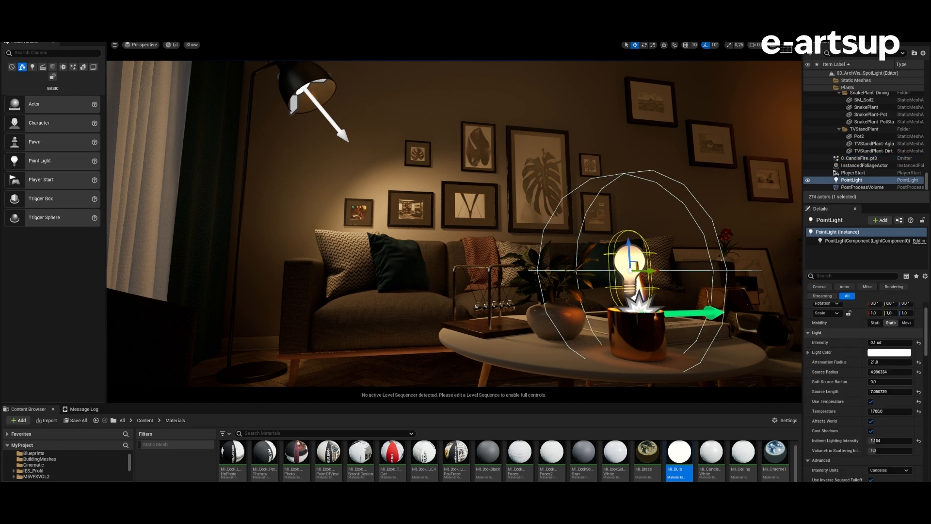
{"action": "scroll", "coordinate": [863, 388], "scroll_direction": "down", "scroll_amount": 10}
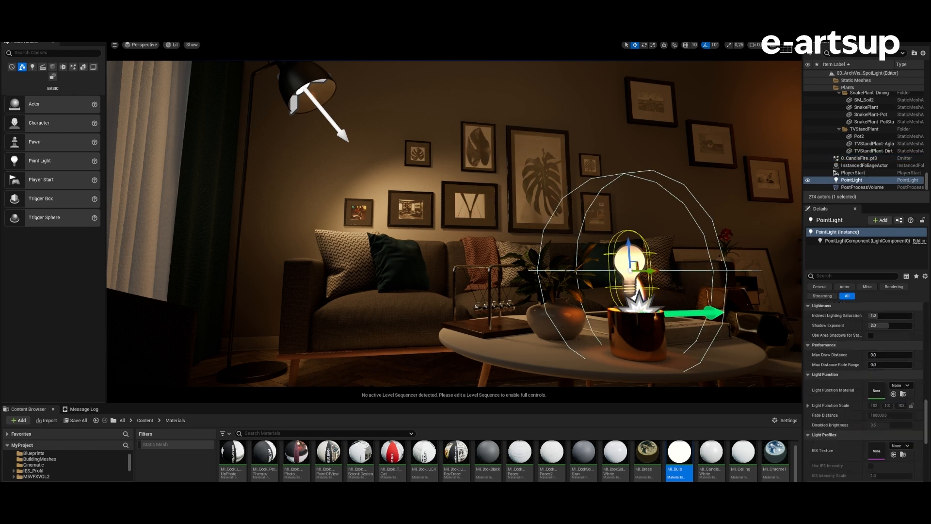
- Assign the LightProfil asset from the IES_Profil folder as the IES texture of the standing lamp's SpotLight
{"action": "left_click", "coordinate": [324, 114]}
{"action": "left_click", "coordinate": [33, 471]}
{"action": "left_click_drag", "start_coordinate": [146, 403], "coordinate": [145, 344]}
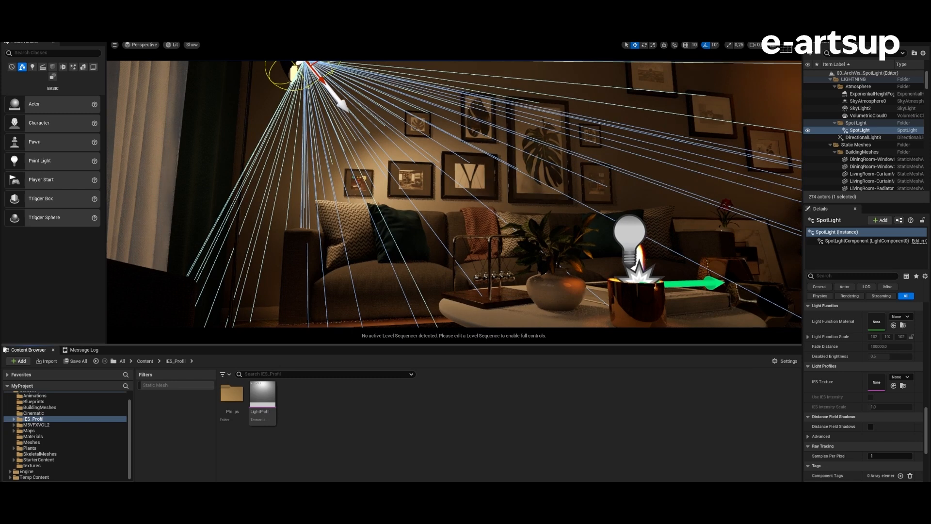
{"action": "left_click_drag", "start_coordinate": [262, 400], "coordinate": [324, 442]}
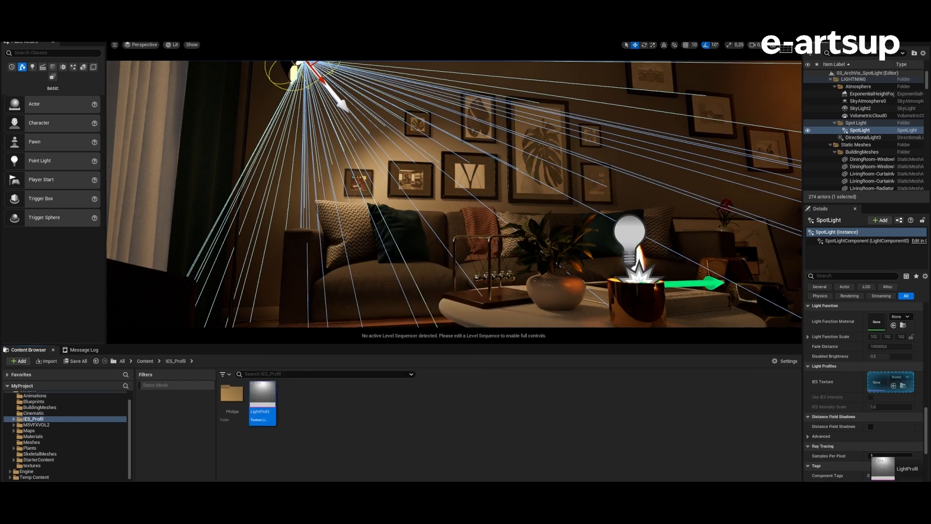
{"action": "left_click_drag", "start_coordinate": [873, 458], "coordinate": [877, 382]}
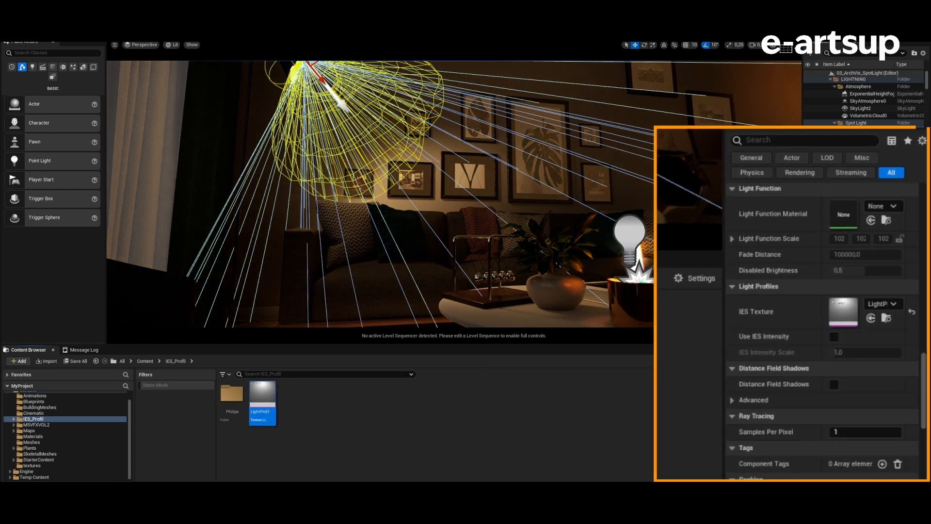
- Hide the viewport's editor overlays, enable Use IES Intensity on the SpotLight and set its IES Intensity Scale to 0,01
{"action": "key", "text": "g"}
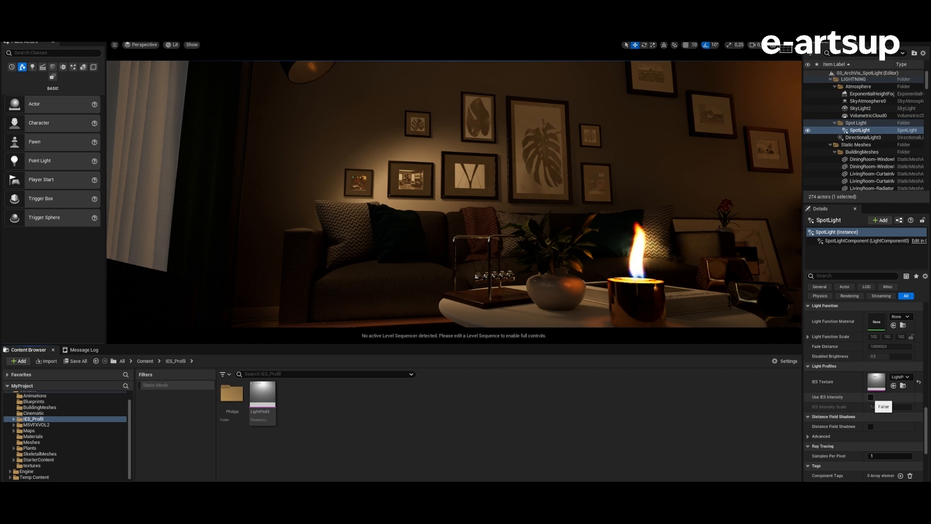
{"action": "left_click", "coordinate": [871, 397]}
{"action": "left_click_drag", "start_coordinate": [877, 407], "coordinate": [870, 407]}
{"action": "left_click", "coordinate": [882, 407]}
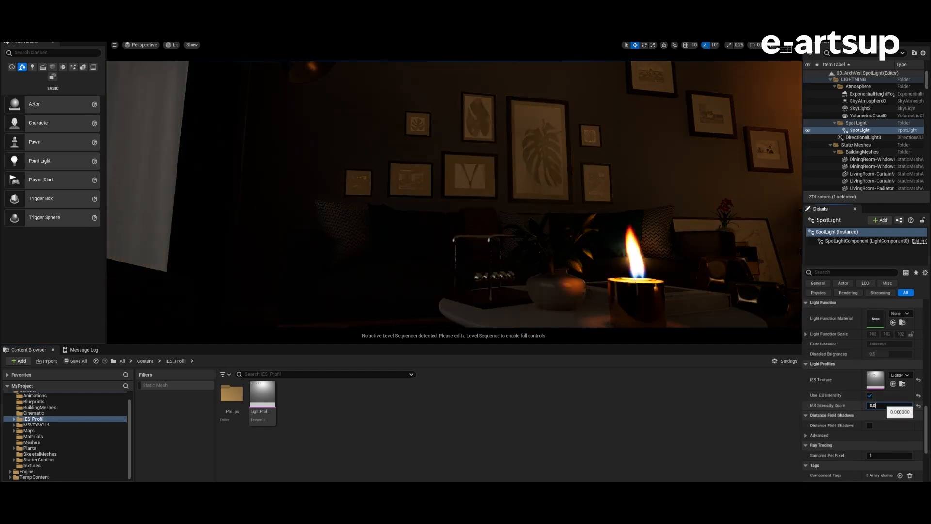
{"action": "type", "text": "0,1"}
{"action": "key", "text": "Return"}
{"action": "type", "text": "0,01"}
{"action": "key", "text": "Return"}
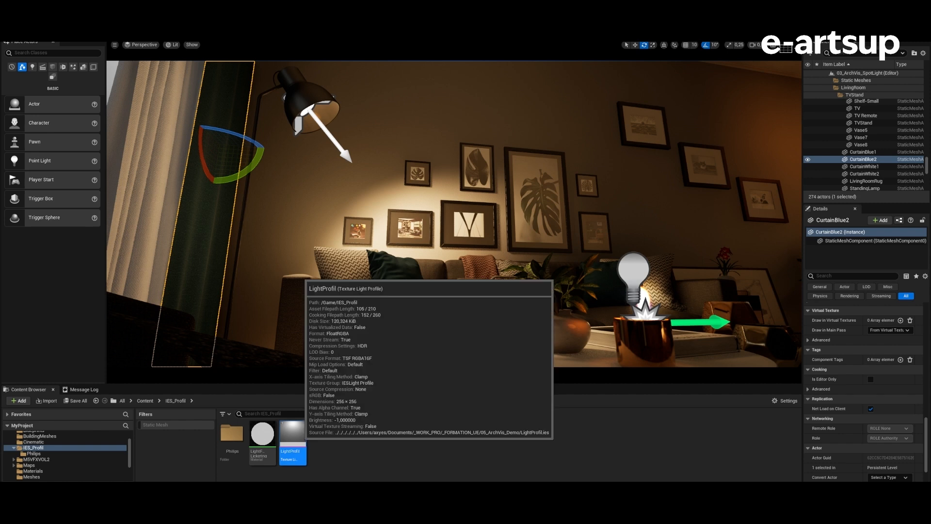
- Open the LightProfil texture for editing beside the lamp view and adjust its Brightness to about 7.99
{"action": "double_click", "coordinate": [292, 451]}
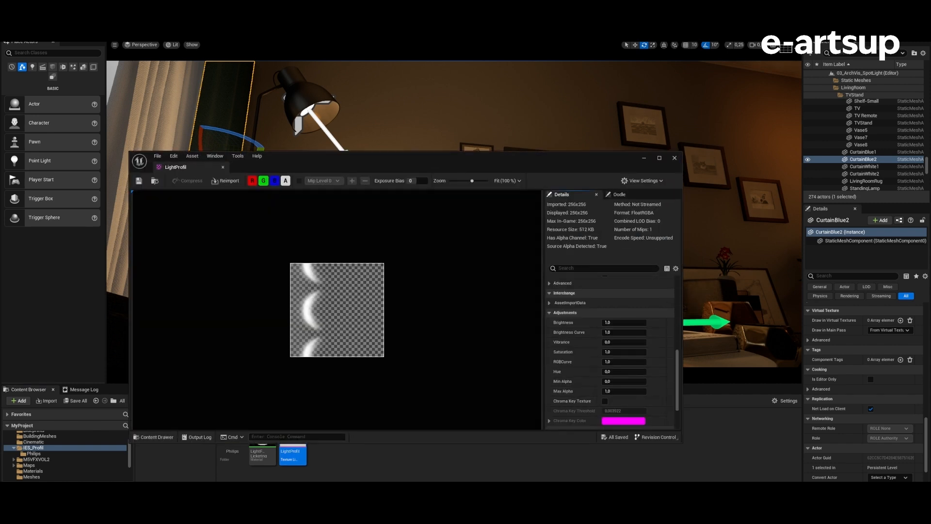
{"action": "left_click_drag", "start_coordinate": [427, 162], "coordinate": [163, 119]}
{"action": "left_click_drag", "start_coordinate": [359, 278], "coordinate": [381, 278]}
{"action": "left_click_drag", "start_coordinate": [291, 114], "coordinate": [238, 169]}
{"action": "left_click_drag", "start_coordinate": [358, 257], "coordinate": [342, 258]}
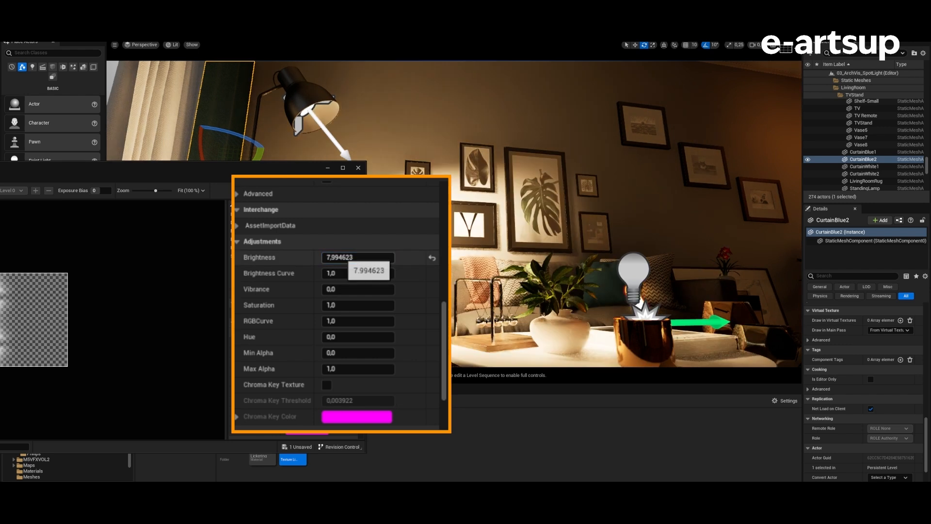
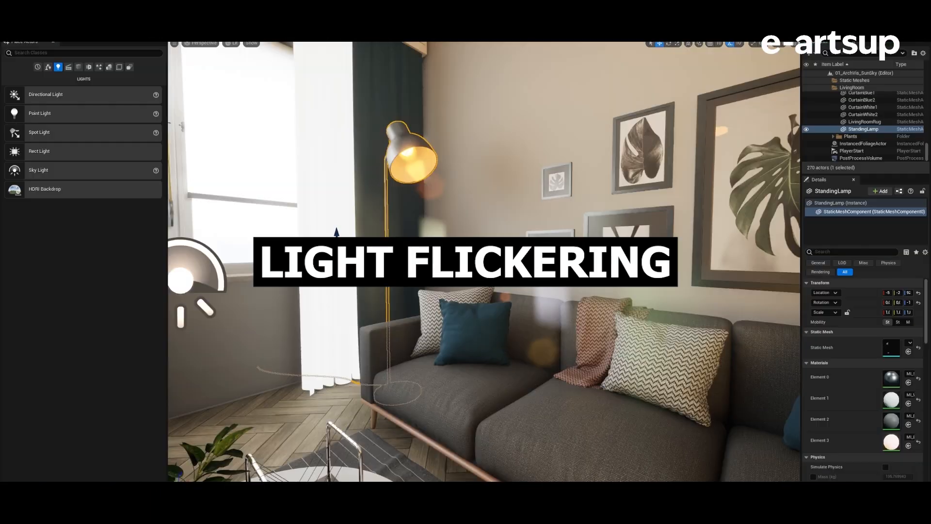
- Place a Spot Light at the standing lamp's head and orient it to shine across the sofa and picture wall
{"action": "left_click_drag", "start_coordinate": [39, 132], "coordinate": [440, 192]}
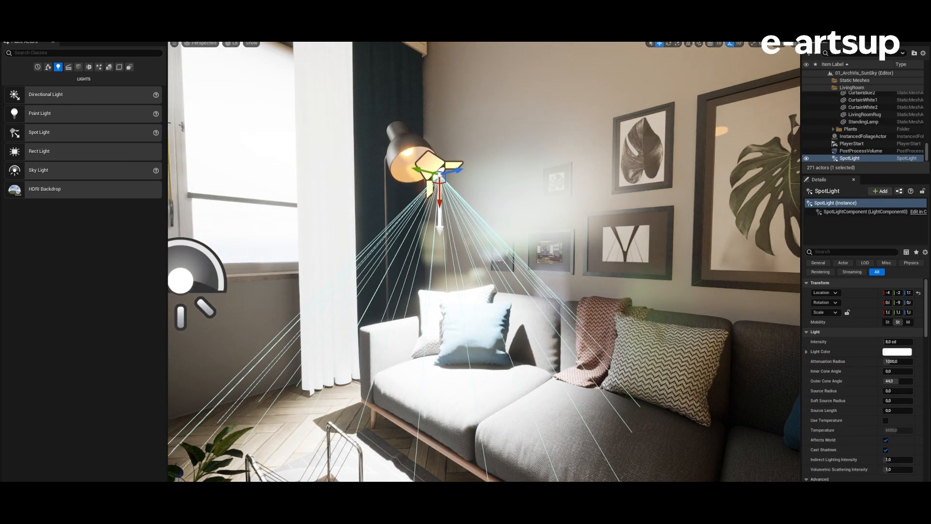
{"action": "key", "text": "ctrl+grave"}
{"action": "left_click_drag", "start_coordinate": [465, 184], "coordinate": [472, 153]}
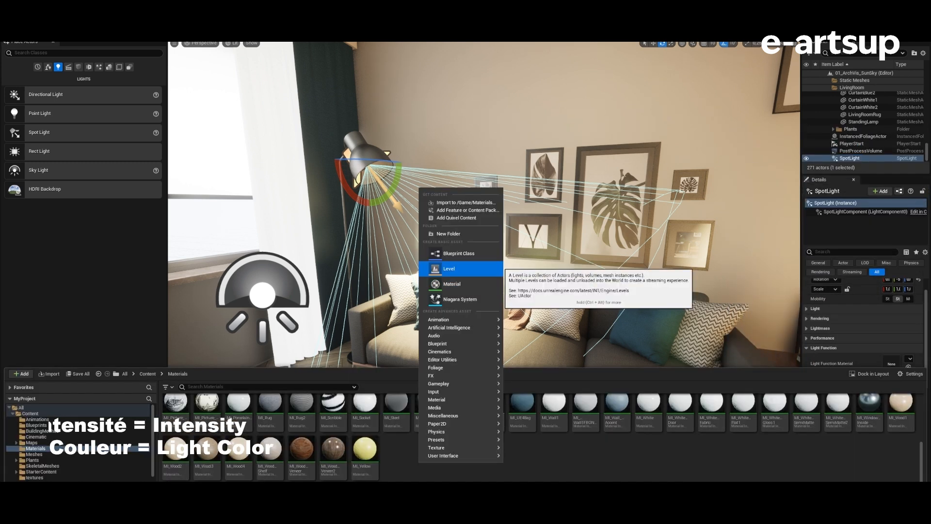
- Create a new material named LF_FlickerLight in the Materials folder
{"action": "left_click", "coordinate": [451, 284]}
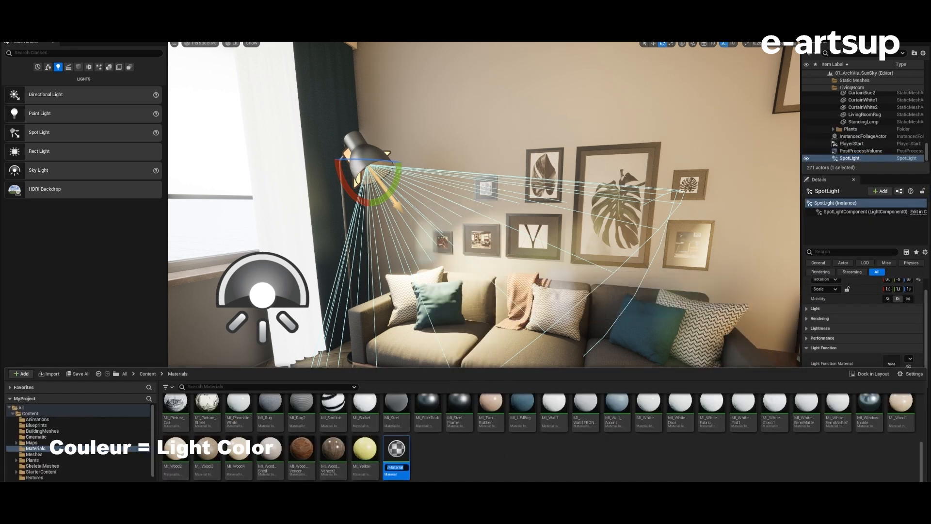
{"action": "type", "text": "LF_"}
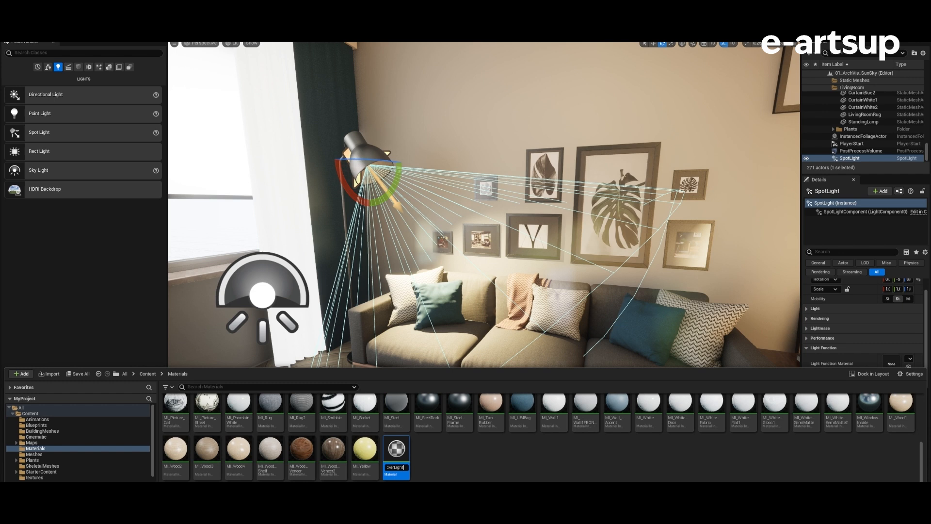
{"action": "key", "text": "Return"}
- Open the LF_FlickerLight material, make room beside its output node and set the Material Domain to Light Function
{"action": "double_click", "coordinate": [176, 421]}
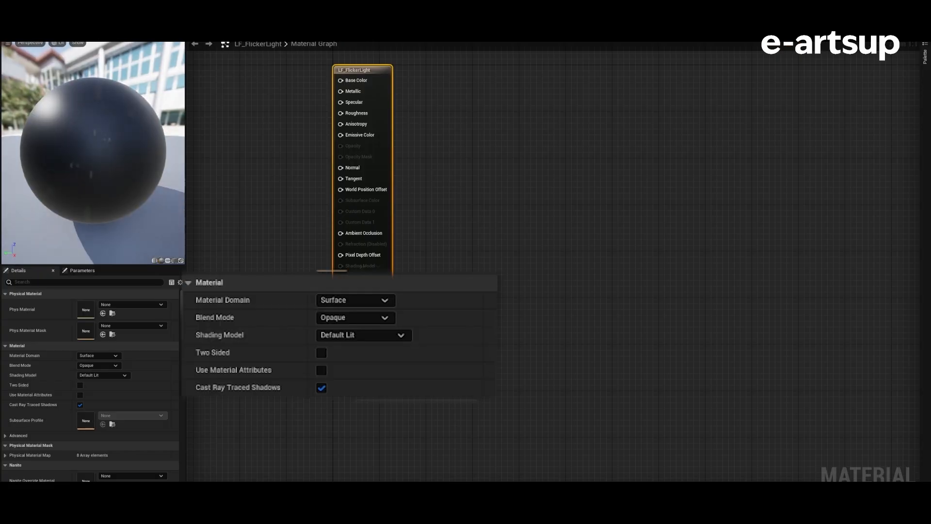
{"action": "left_click_drag", "start_coordinate": [362, 69], "coordinate": [711, 116]}
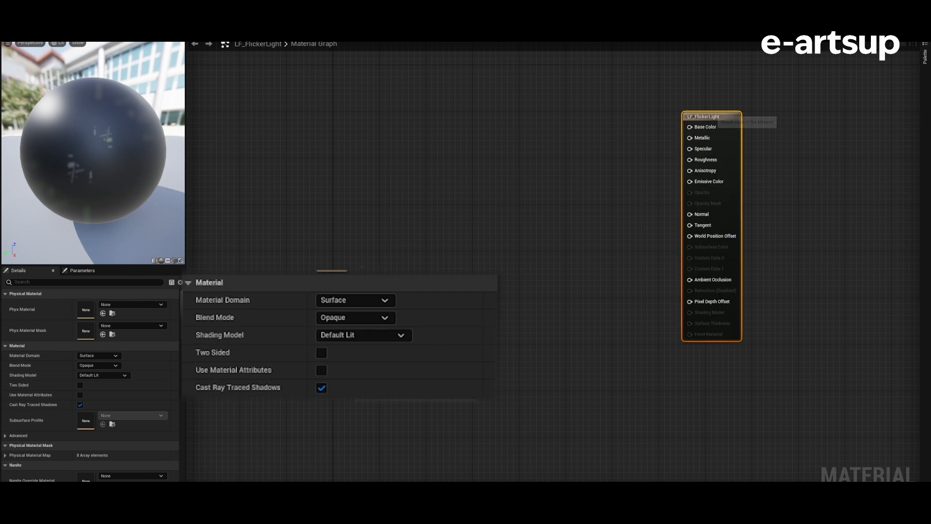
{"action": "left_click", "coordinate": [97, 355]}
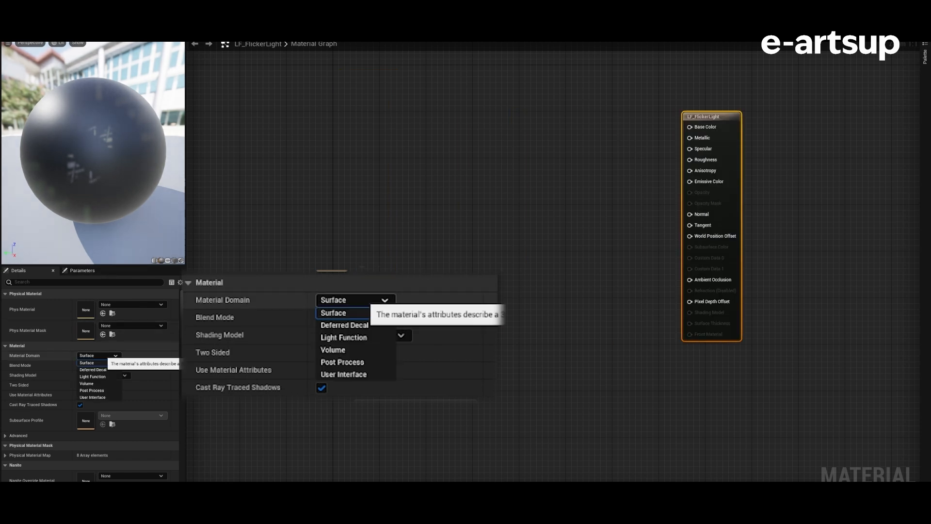
{"action": "left_click", "coordinate": [92, 377]}
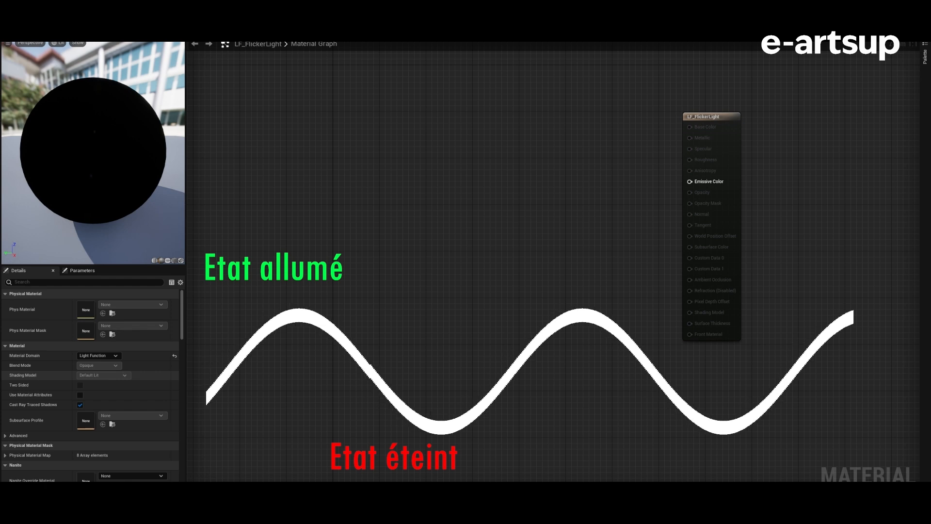
- Add a Time node to the material graph and connect it to input A of a new Multiply node
{"action": "right_click", "coordinate": [302, 180]}
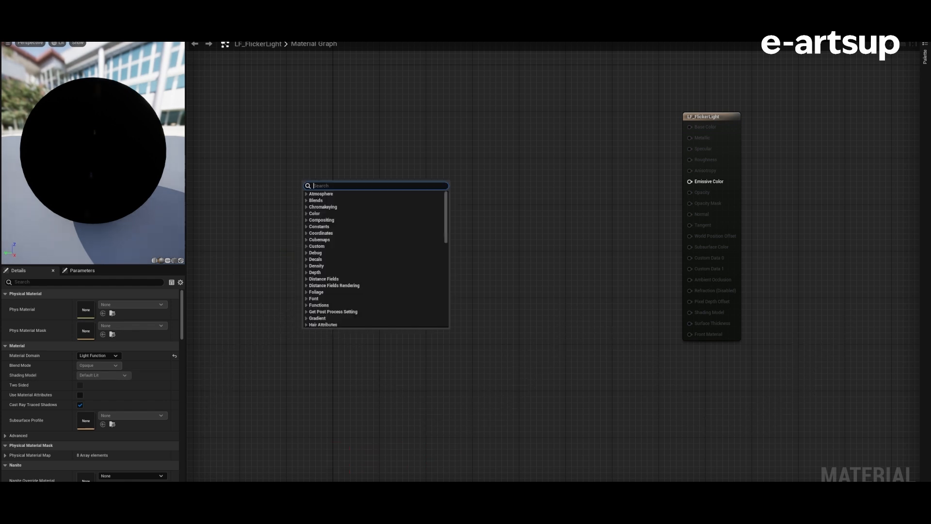
{"action": "type", "text": "time"}
{"action": "key", "text": "Return"}
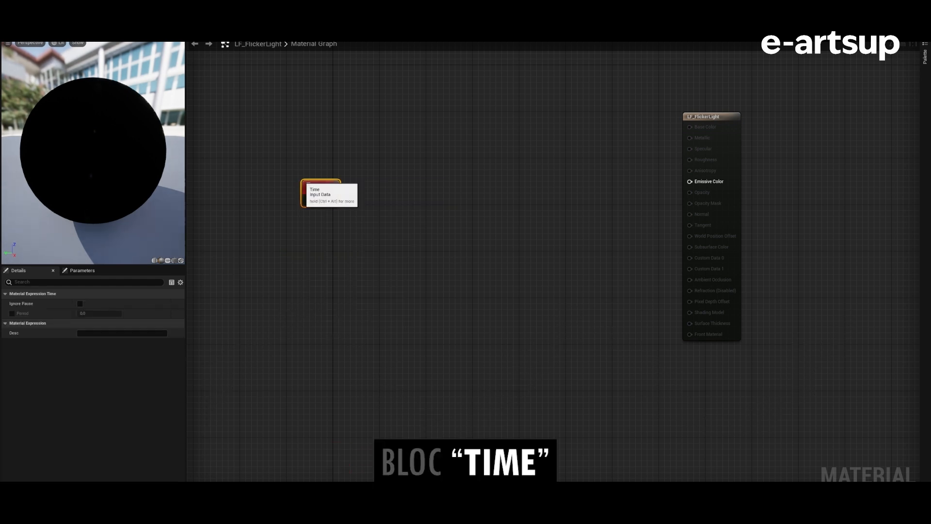
{"action": "left_click_drag", "start_coordinate": [316, 190], "coordinate": [265, 185]}
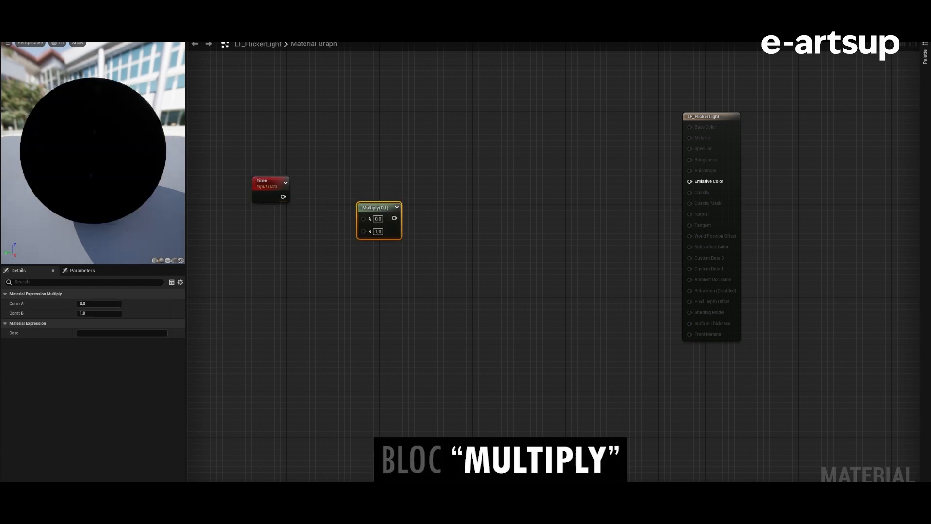
{"action": "left_click_drag", "start_coordinate": [283, 197], "coordinate": [345, 220]}
- Add a scalar parameter named FlickerTime, connect it to the Multiply node's B input and align the nodes
{"action": "left_click", "coordinate": [265, 257]}
{"action": "type", "text": "F"}
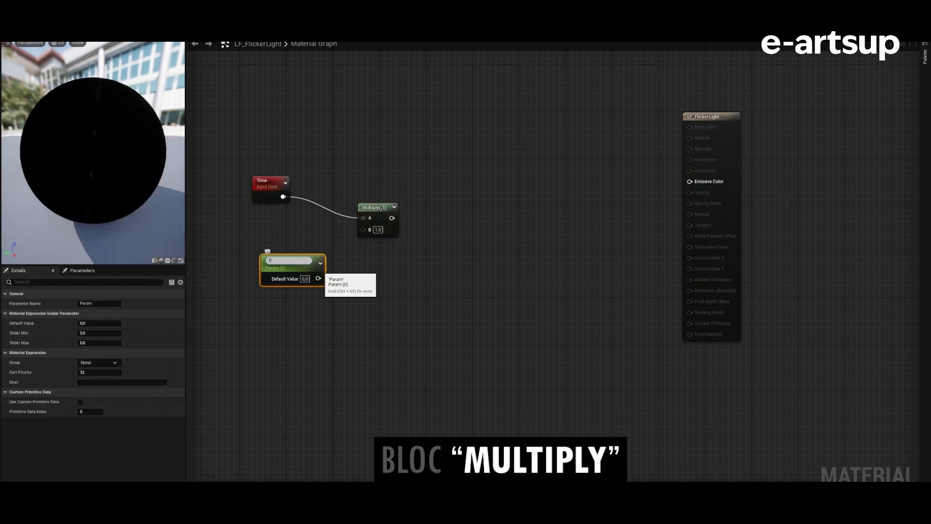
{"action": "type", "text": "lick"}
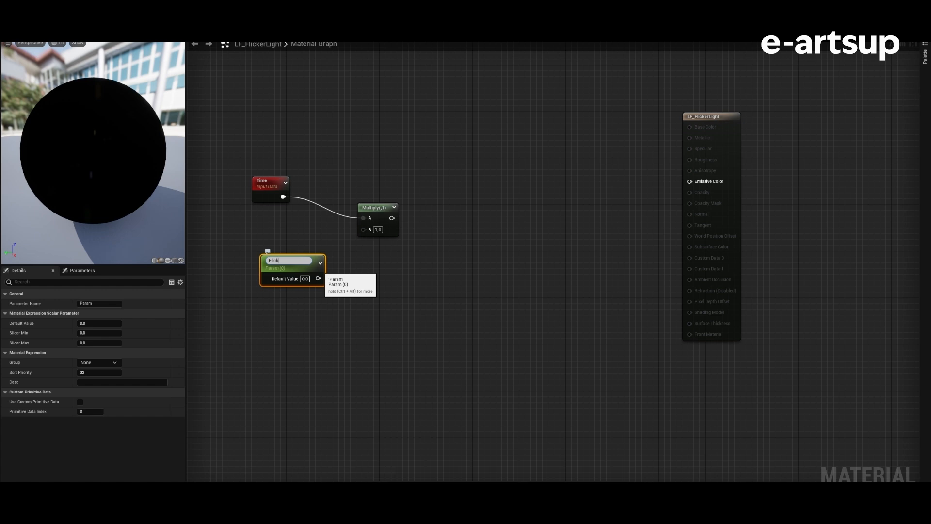
{"action": "type", "text": "erTime"}
{"action": "key", "text": "Return"}
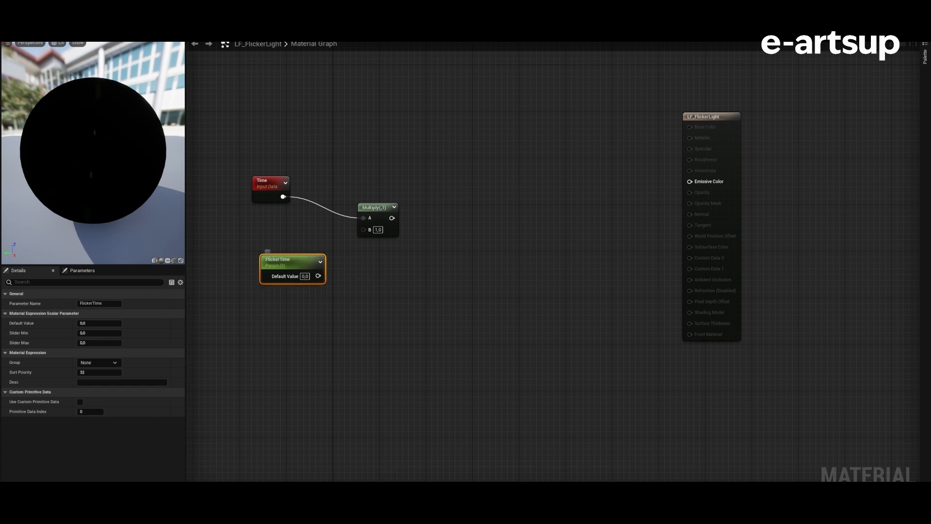
{"action": "left_click_drag", "start_coordinate": [318, 275], "coordinate": [265, 232]}
{"action": "left_click_drag", "start_coordinate": [372, 208], "coordinate": [353, 192]}
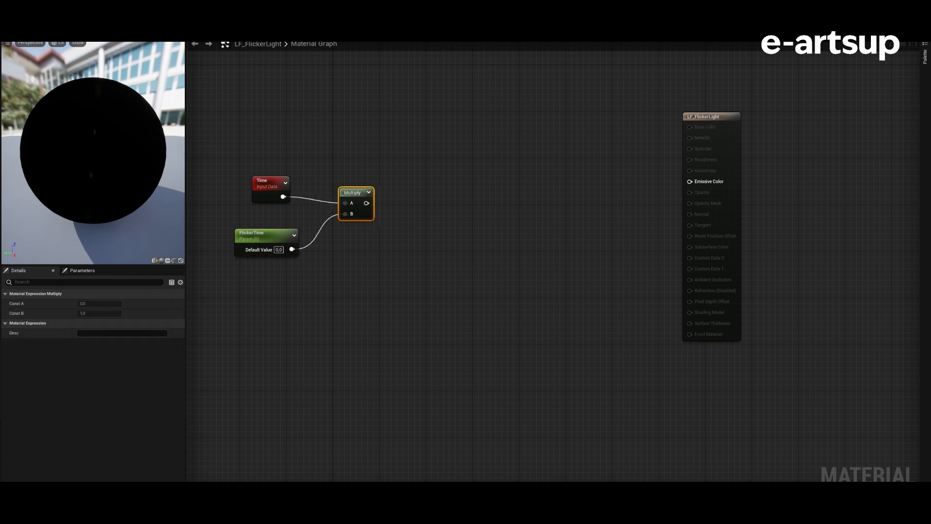
{"action": "left_click_drag", "start_coordinate": [267, 185], "coordinate": [255, 190]}
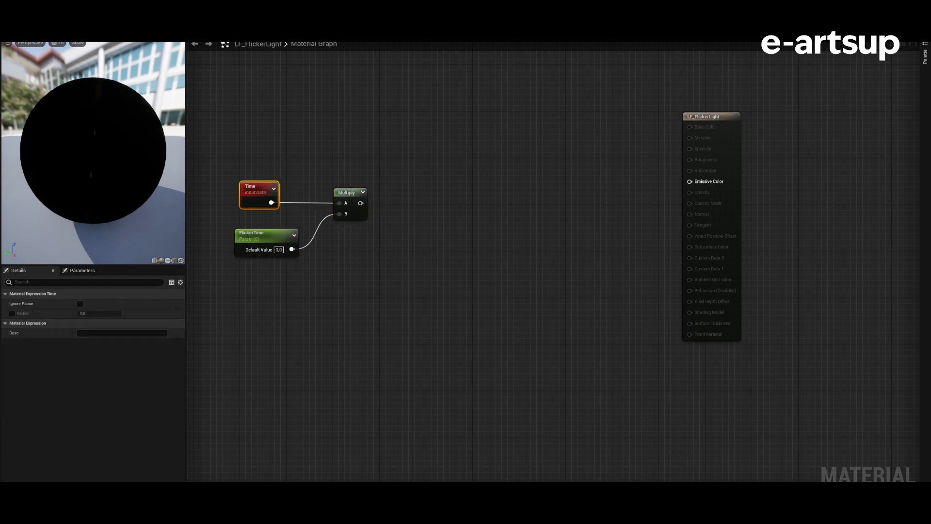
- Feed the Multiply output into a new Sine node and expand that node's preview
{"action": "left_click_drag", "start_coordinate": [360, 203], "coordinate": [404, 199]}
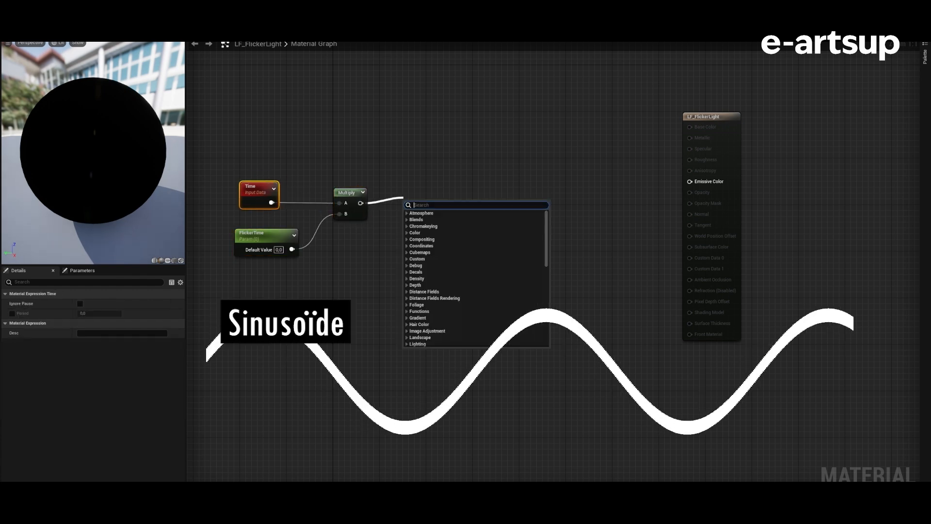
{"action": "type", "text": "sin"}
{"action": "key", "text": "Return"}
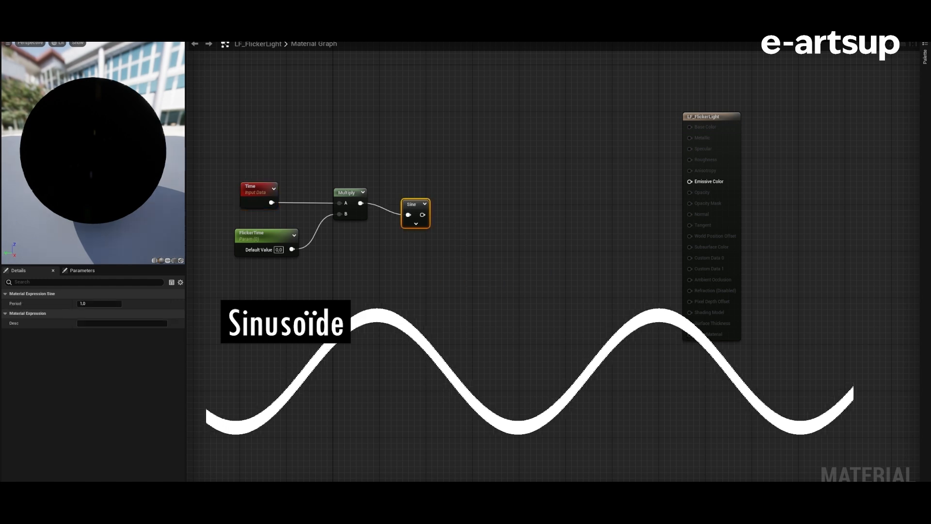
{"action": "left_click", "coordinate": [425, 203]}
{"action": "left_click_drag", "start_coordinate": [419, 204], "coordinate": [470, 184]}
- Preview the Sine node with FlickerTime's default value set to 1, and stop the node preview
{"action": "right_click", "coordinate": [421, 193]}
{"action": "left_click", "coordinate": [453, 208]}
{"action": "left_click", "coordinate": [279, 250]}
{"action": "type", "text": "1"}
{"action": "key", "text": "Return"}
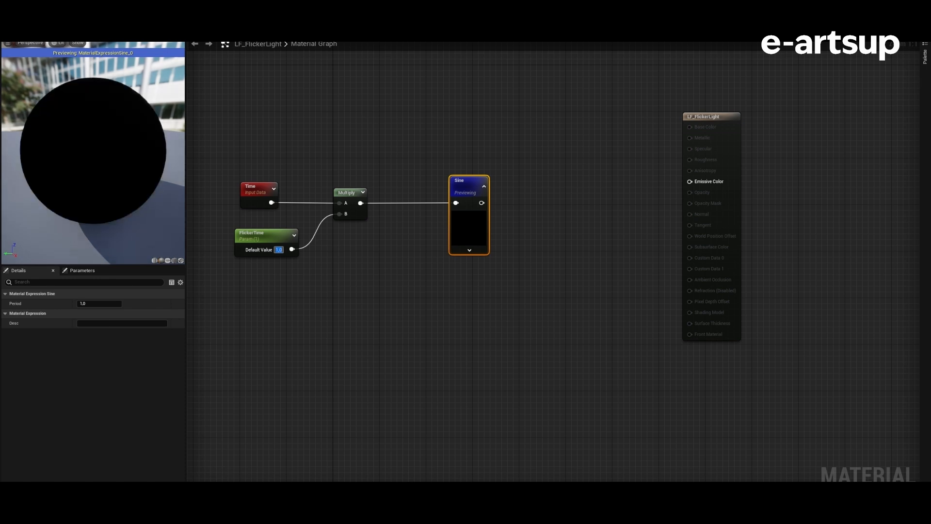
{"action": "left_click_drag", "start_coordinate": [465, 180], "coordinate": [412, 180]}
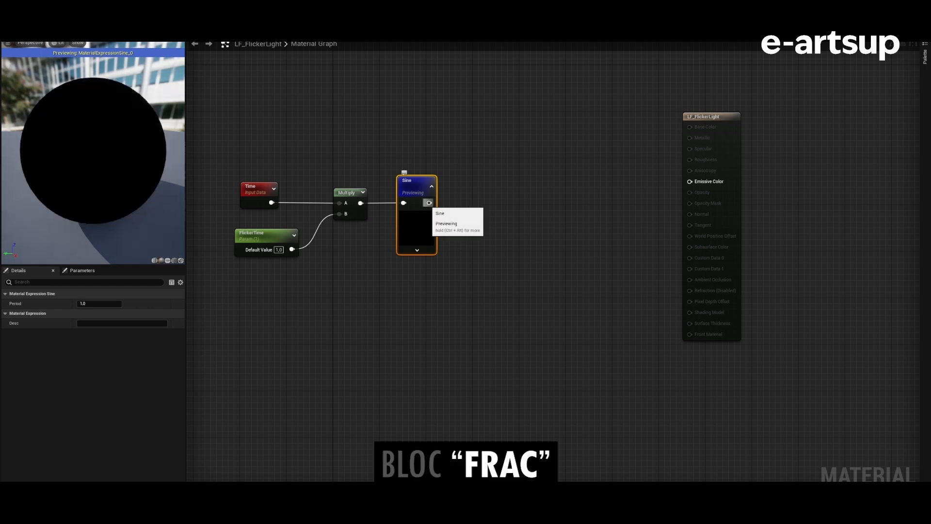
{"action": "right_click", "coordinate": [422, 184]}
{"action": "left_click", "coordinate": [441, 197]}
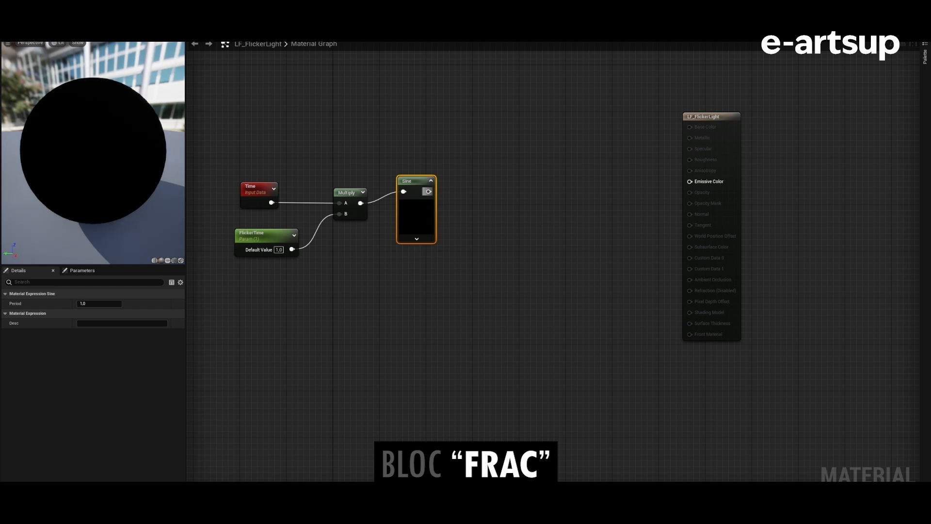
- Connect the Sine output to a new Frac node and the Frac output to a new Add node
{"action": "left_click_drag", "start_coordinate": [428, 191], "coordinate": [467, 189]}
{"action": "type", "text": "frac"}
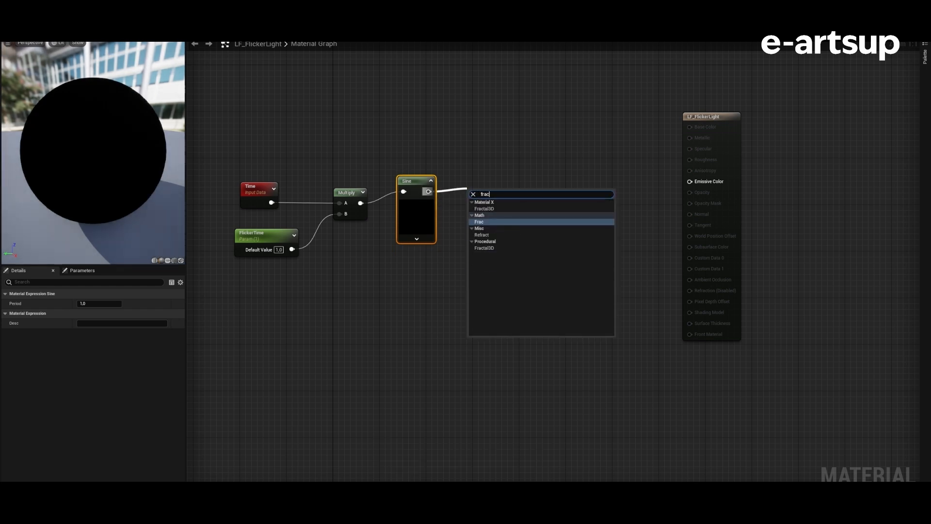
{"action": "key", "text": "Return"}
{"action": "left_click_drag", "start_coordinate": [487, 203], "coordinate": [534, 194]}
{"action": "type", "text": "add"}
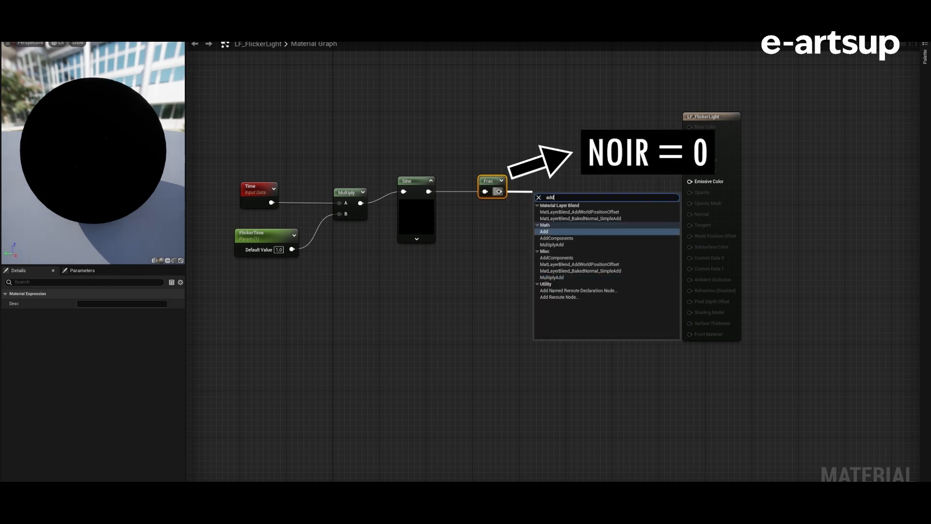
{"action": "key", "text": "Return"}
- Add a scalar parameter named MinimumFlickValue with default value 0,5 and connect it to the Add node's B input
{"action": "key", "text": "s"}
{"action": "left_click", "coordinate": [475, 249]}
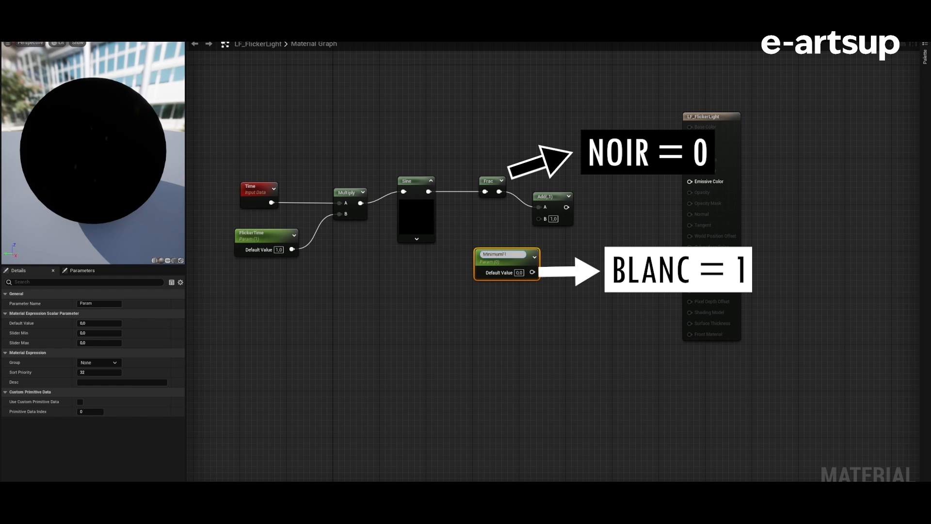
{"action": "key", "text": "Return"}
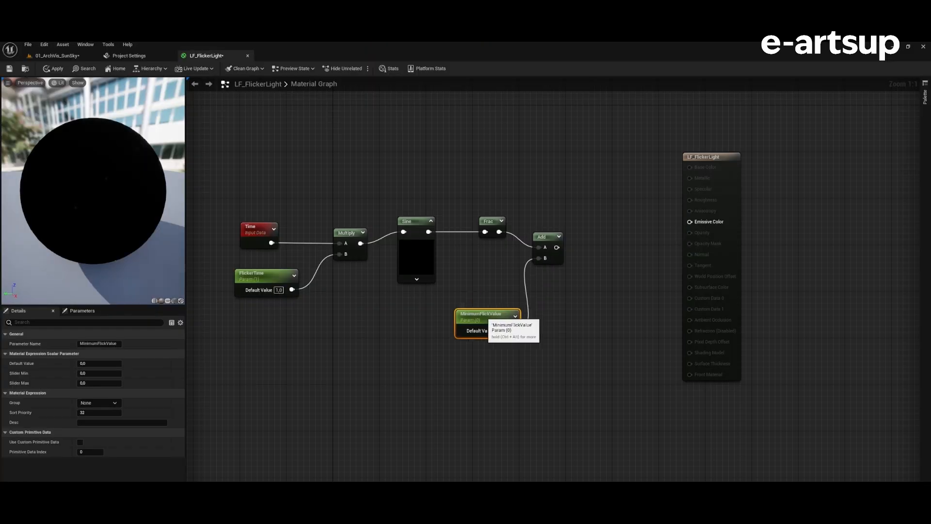
{"action": "left_click", "coordinate": [473, 321]}
{"action": "key", "text": "Return"}
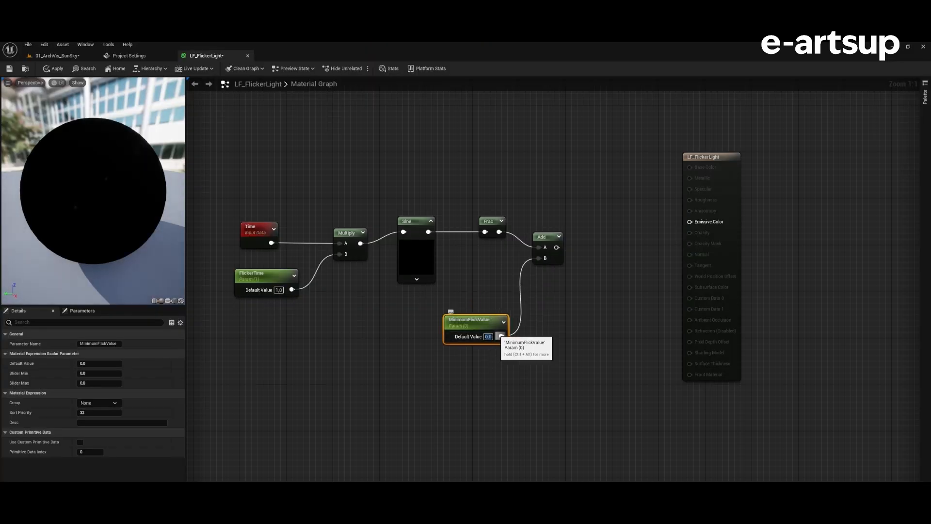
{"action": "left_click_drag", "start_coordinate": [501, 335], "coordinate": [508, 336]}
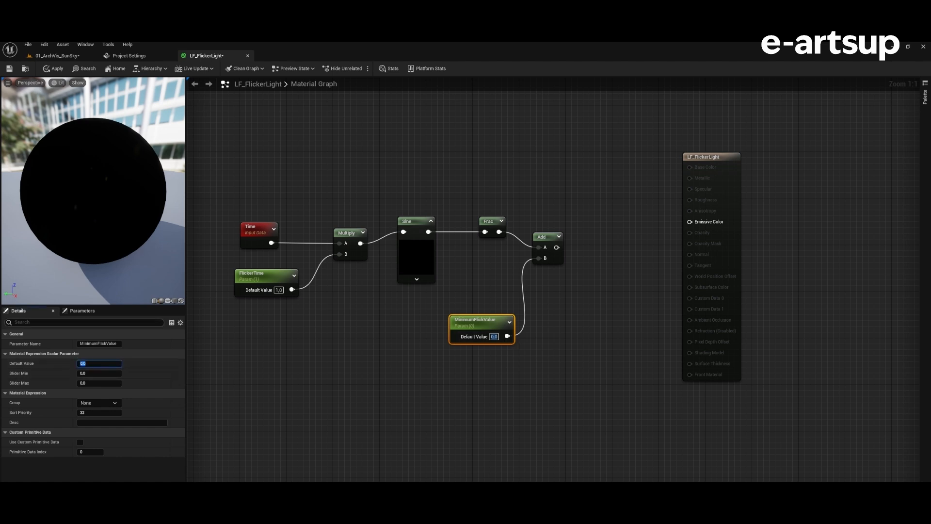
{"action": "key", "text": "Return"}
- Connect the Add output to the material's Emissive Color and save LF_FlickerLight
{"action": "left_click_drag", "start_coordinate": [556, 247], "coordinate": [690, 221]}
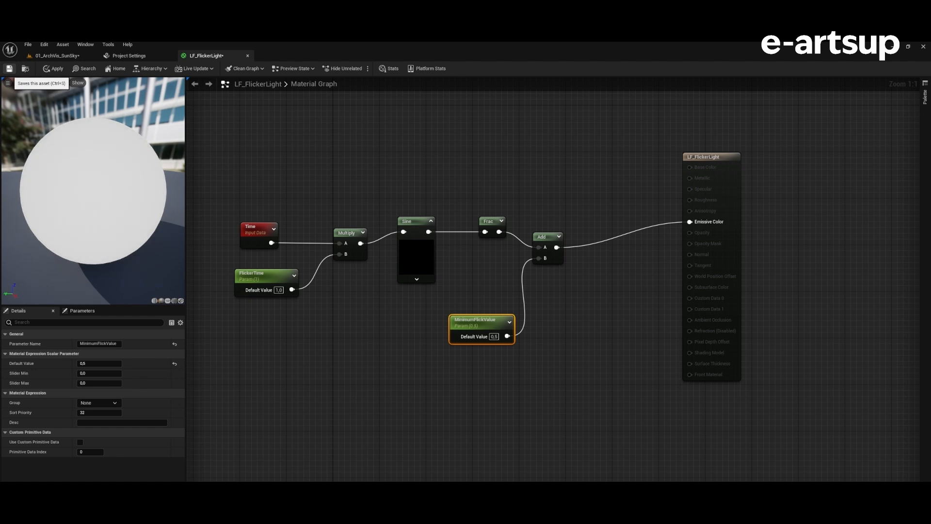
{"action": "left_click", "coordinate": [9, 69]}
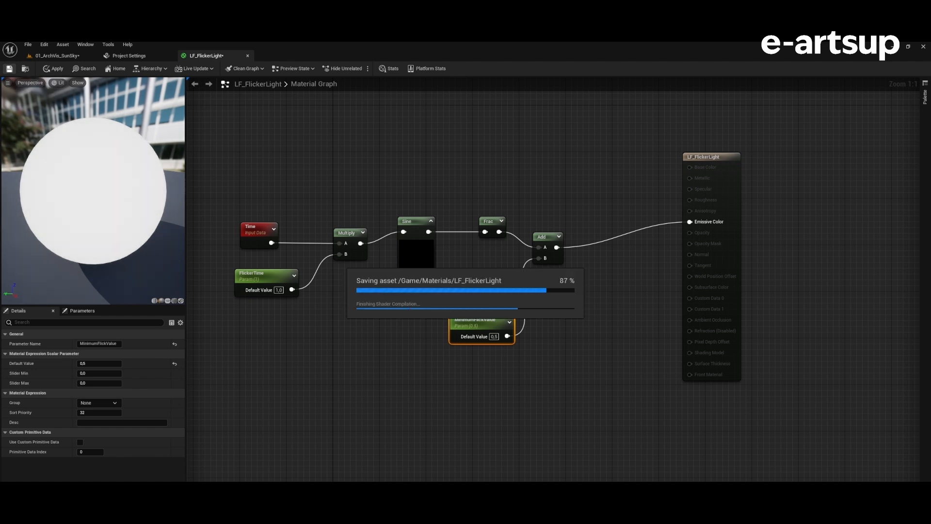
- Create a material instance of LF_FlickerLight and assign it as the SpotLight's Light Function Material
{"action": "right_click", "coordinate": [176, 394]}
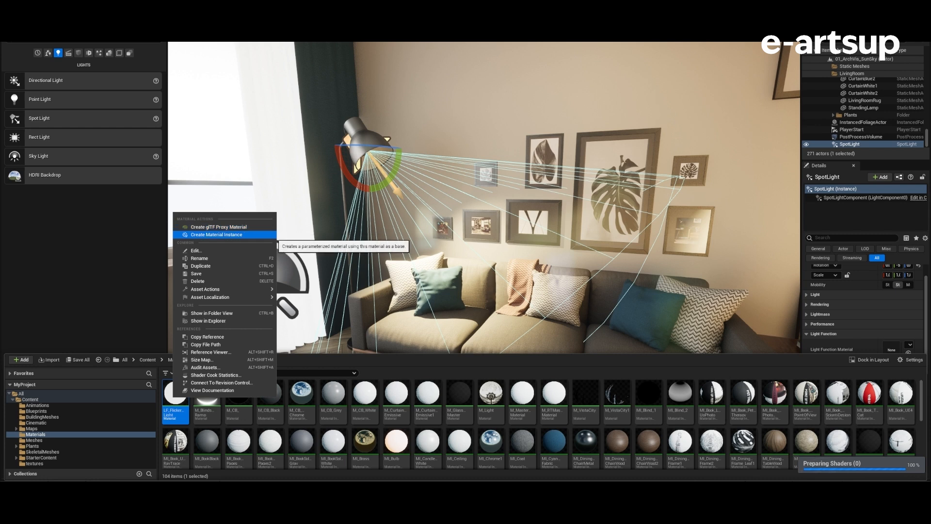
{"action": "left_click", "coordinate": [216, 234]}
{"action": "key", "text": "Return"}
{"action": "scroll", "coordinate": [863, 310], "scroll_direction": "down", "scroll_amount": 3}
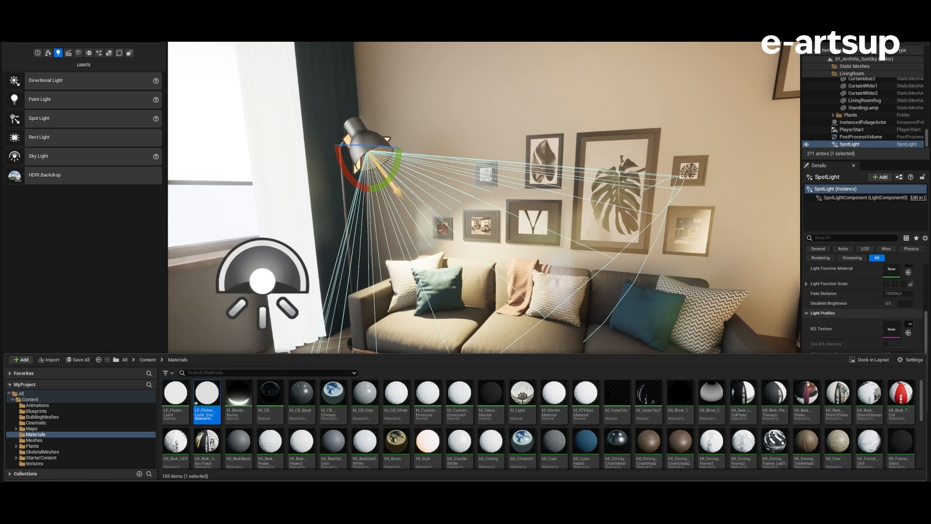
{"action": "left_click_drag", "start_coordinate": [207, 394], "coordinate": [891, 281]}
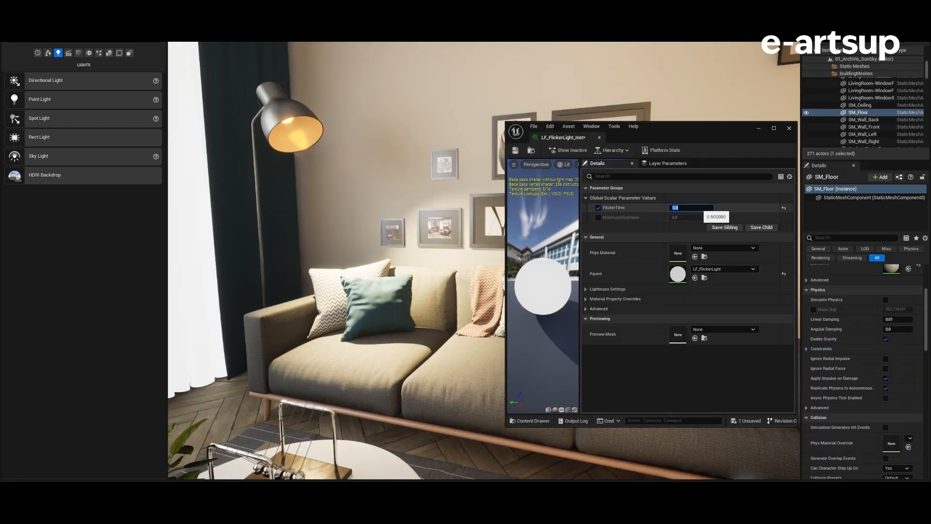
- In LF_FlickerLight_Inst, test FlickerTime at 0, set it to 1 and enable the MinimumFlickValue override
{"action": "type", "text": "0"}
{"action": "key", "text": "Return"}
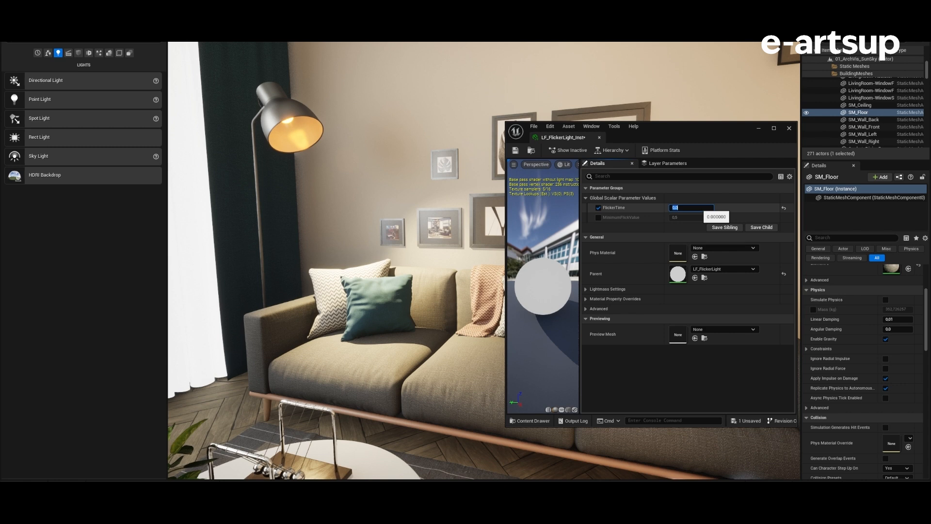
{"action": "type", "text": "1"}
{"action": "key", "text": "Return"}
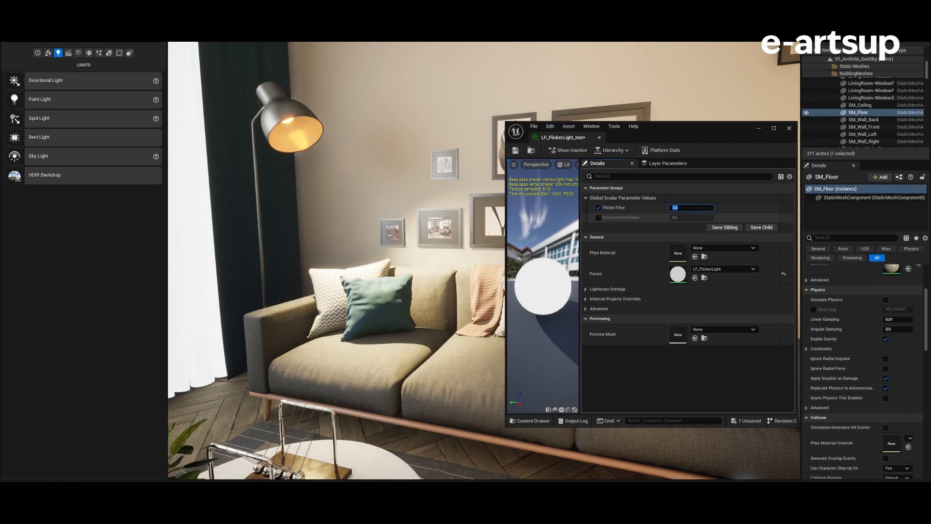
{"action": "left_click", "coordinate": [599, 218]}
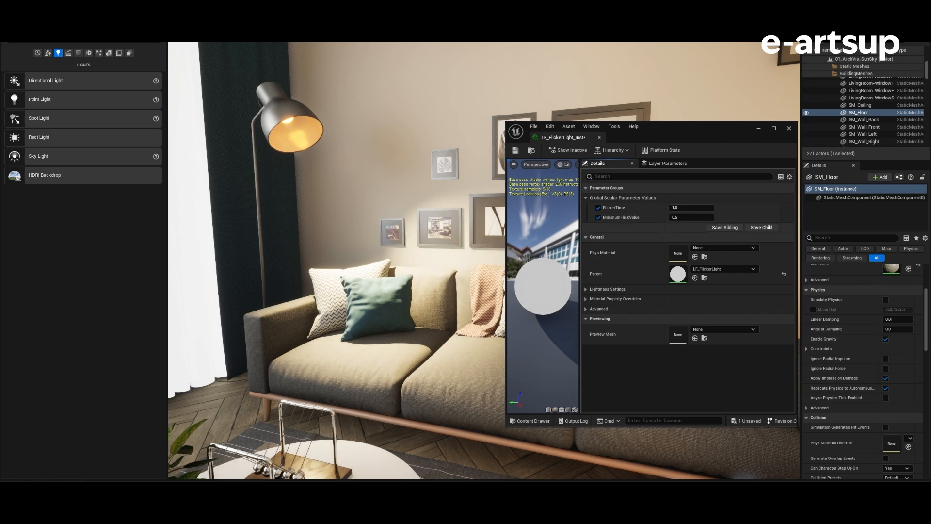
- Test the MinimumFlickValue parameter of LF_FlickerLight_Inst at 0 and at 1
{"action": "left_click", "coordinate": [691, 218]}
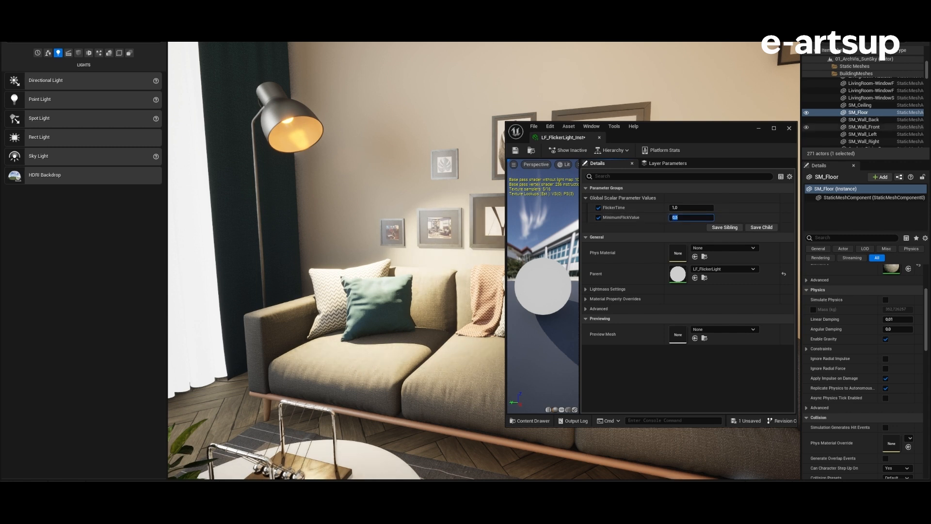
{"action": "type", "text": "0"}
{"action": "key", "text": "Return"}
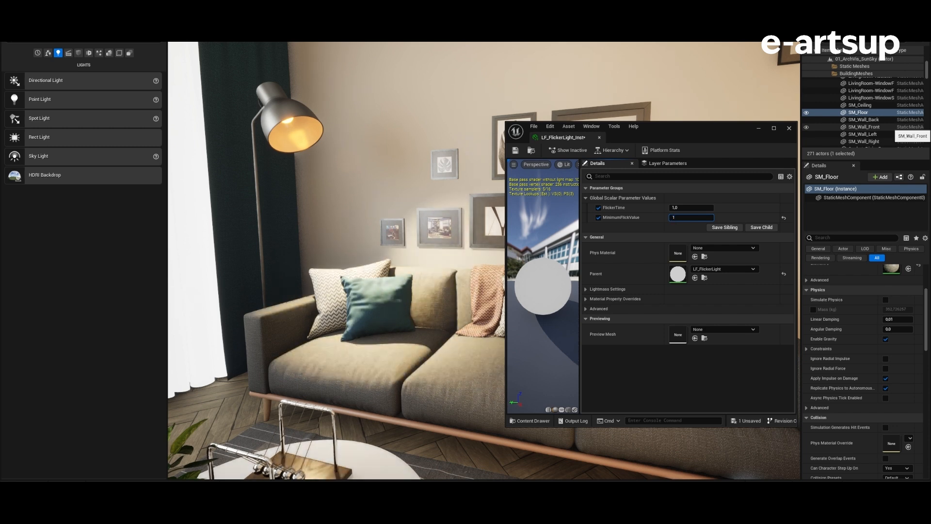
{"action": "type", "text": "1"}
{"action": "key", "text": "Return"}
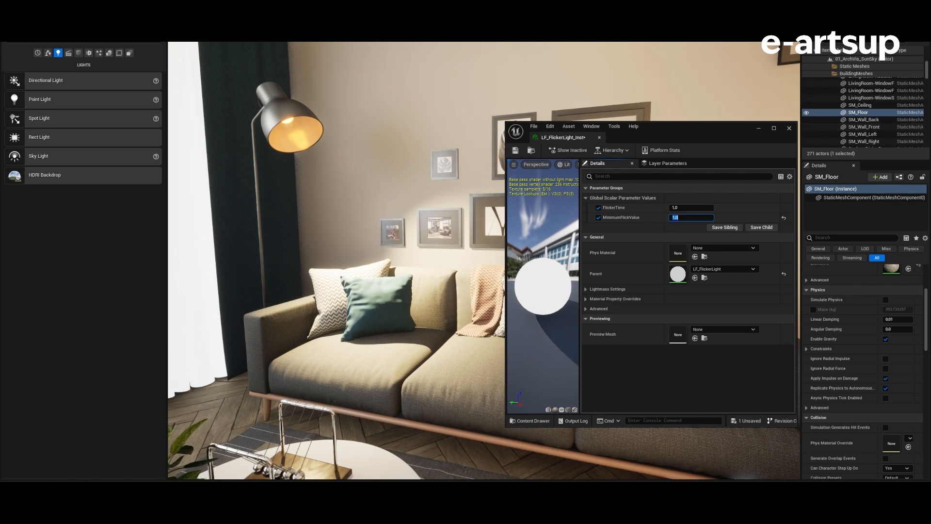
- Set FlickerTime to 0,1 and MinimumFlickValue to 0,3 in LF_FlickerLight_Inst
{"action": "left_click", "coordinate": [691, 208]}
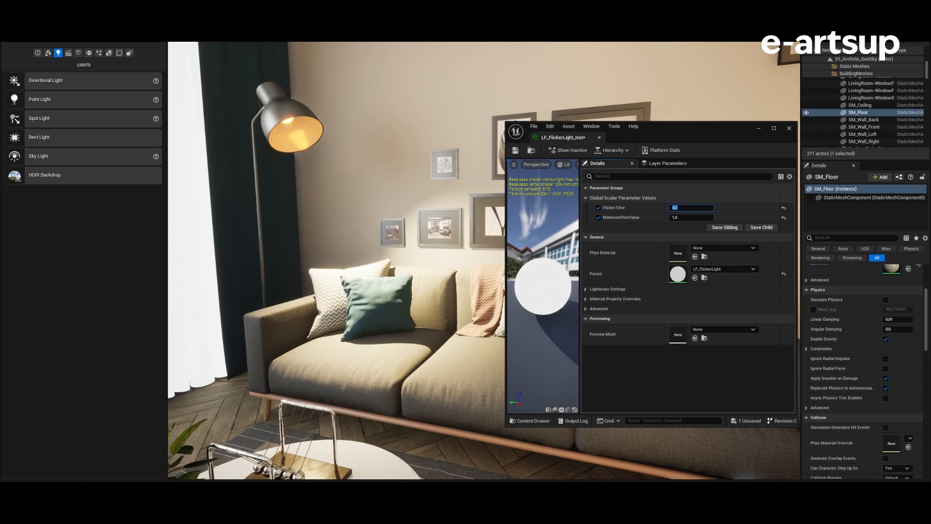
{"action": "left_click", "coordinate": [691, 218]}
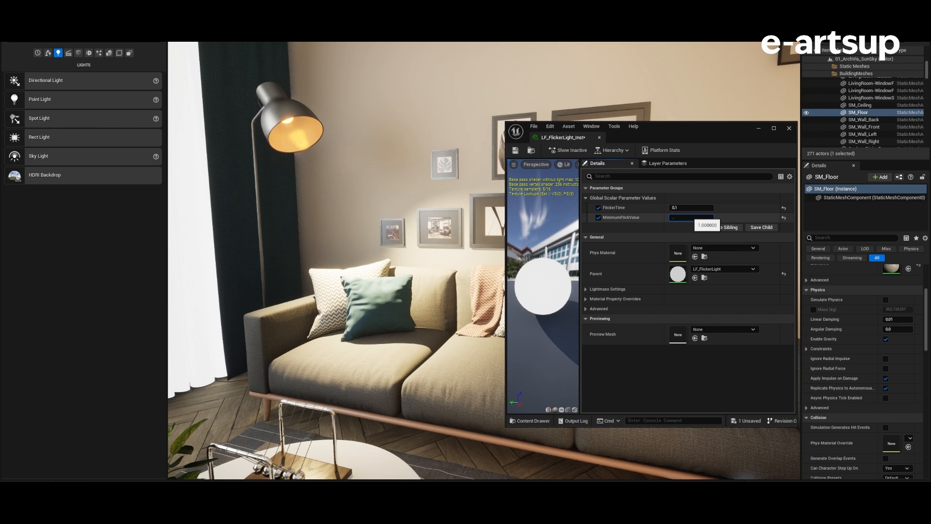
{"action": "type", "text": ".3"}
{"action": "key", "text": "Return"}
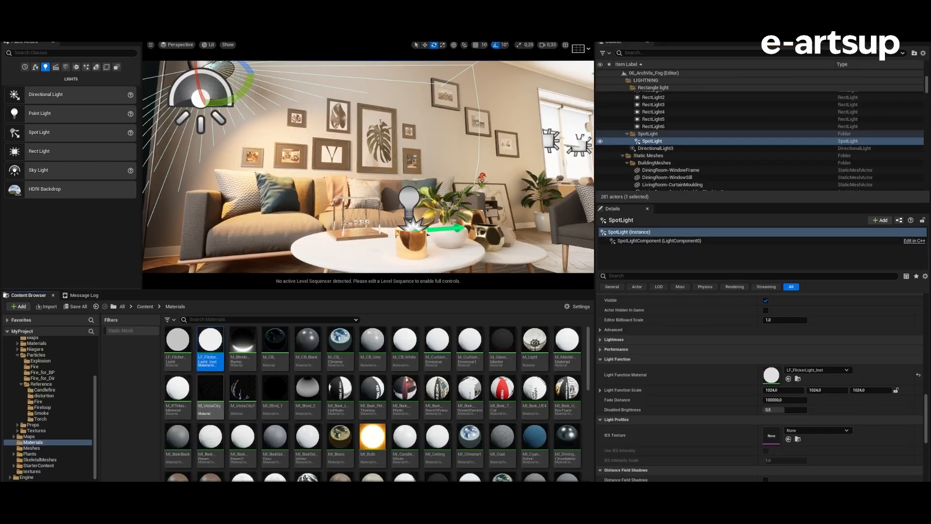
- Open LF_FlickerLight_Inst from the Materials folder and review its parameters
{"action": "double_click", "coordinate": [210, 345]}
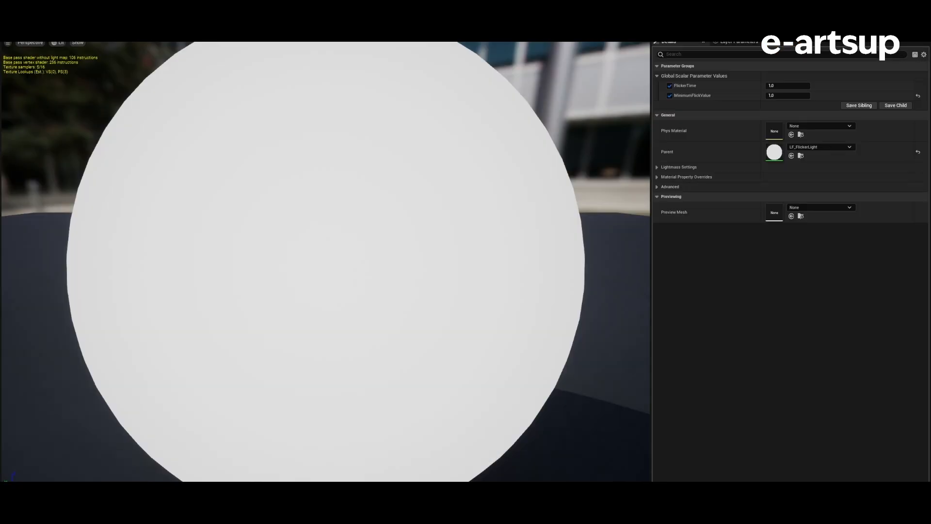
{"action": "scroll", "coordinate": [326, 262], "scroll_direction": "down", "scroll_amount": 5}
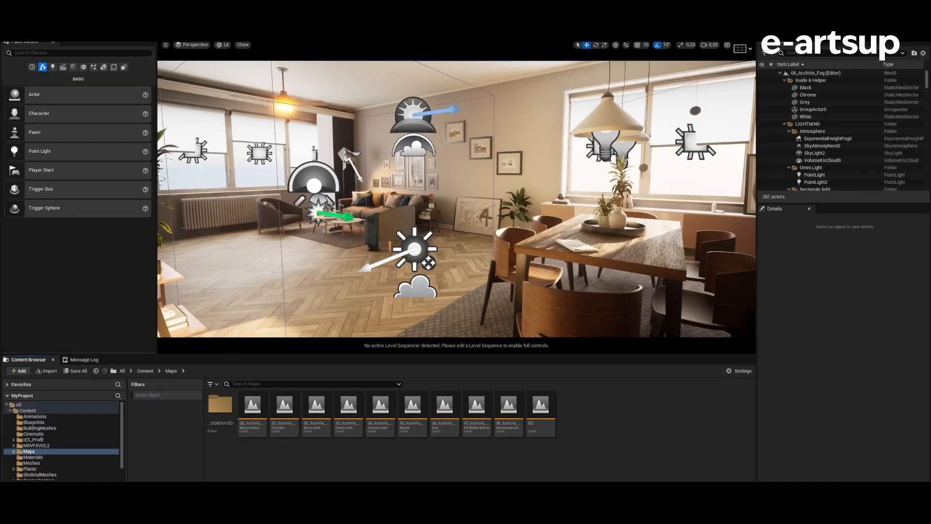
- Enlarge the viewport, select the dining area's PointLight and switch its mobility to Stationary and finally Static
{"action": "left_click_drag", "start_coordinate": [456, 355], "coordinate": [455, 431]}
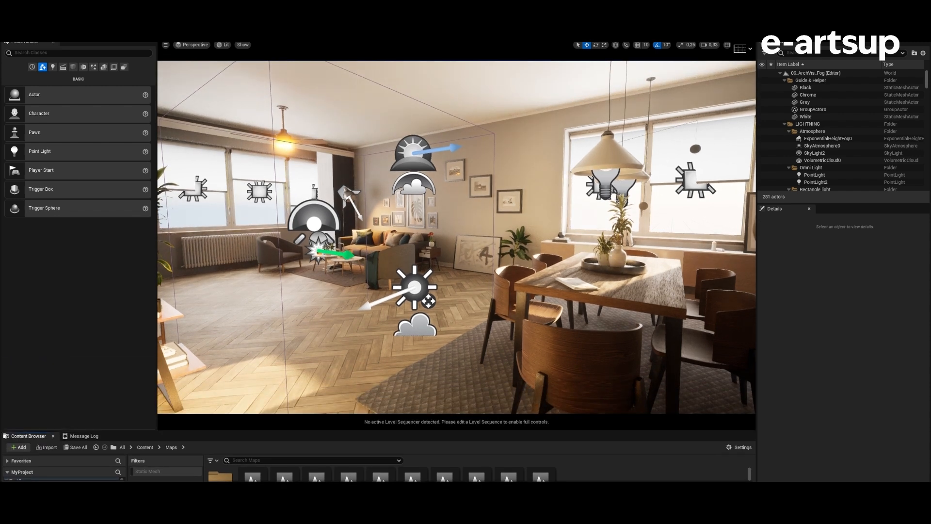
{"action": "left_click", "coordinate": [605, 186]}
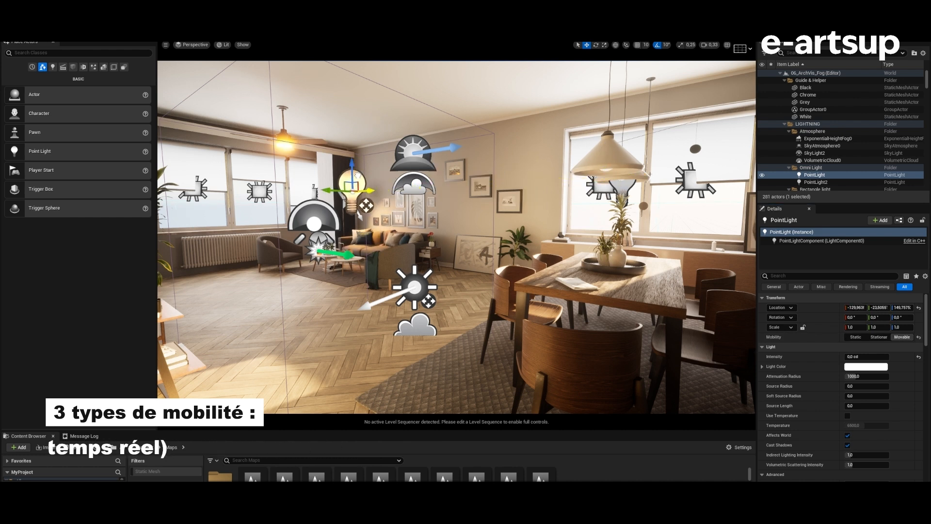
{"action": "left_click", "coordinate": [878, 337]}
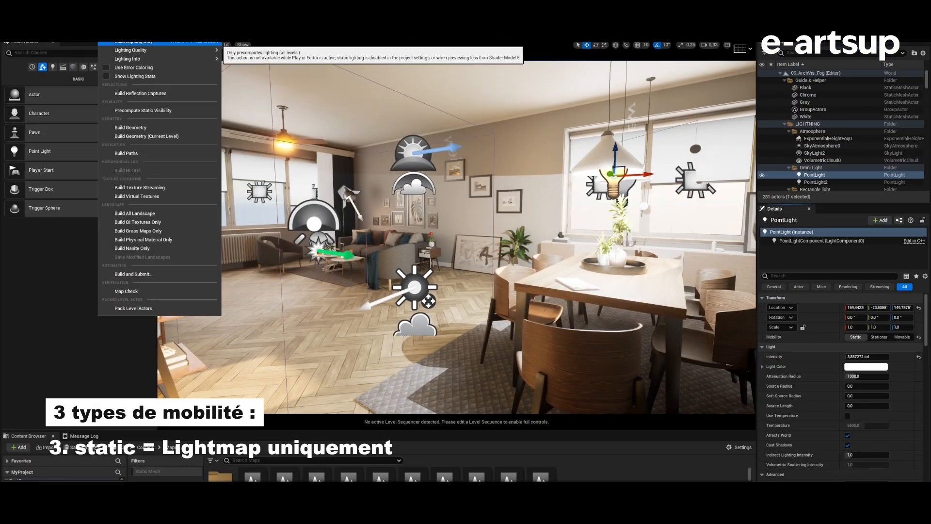
- Look at the lightmap resolution adjustment options in the lighting build settings
{"action": "mouse_move", "coordinate": [127, 59]}
{"action": "mouse_move", "coordinate": [264, 77]}
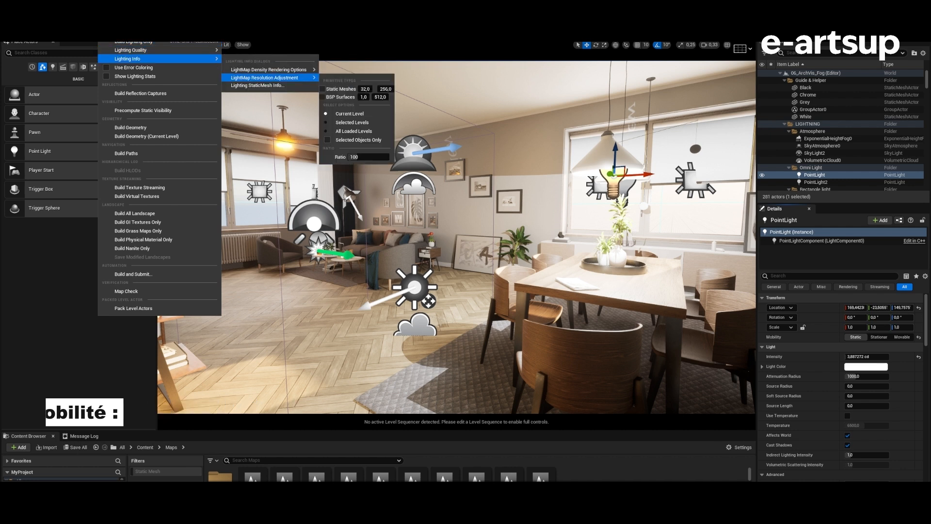
{"action": "left_click", "coordinate": [490, 150]}
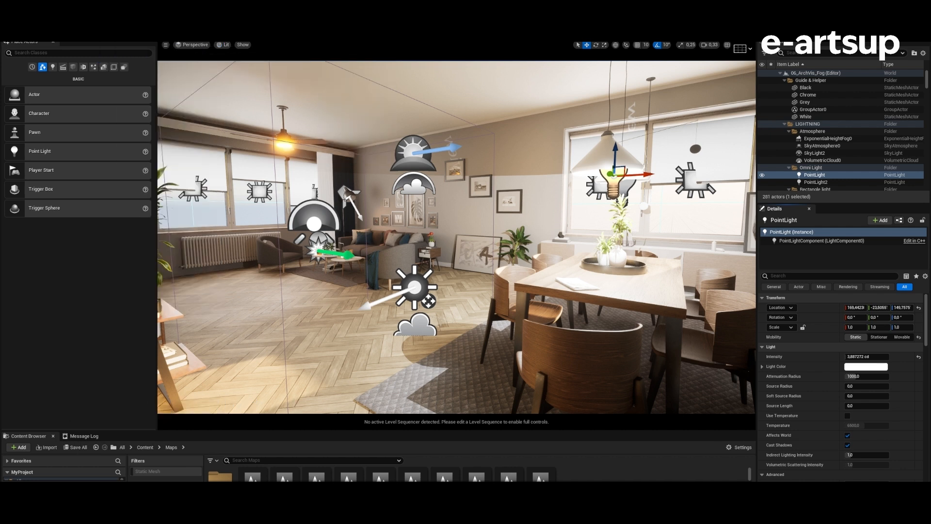
- Set the PointLight's intensity to about 9,23 cd and try out its light color, temperature and indirect lighting intensity
{"action": "left_click", "coordinate": [613, 185]}
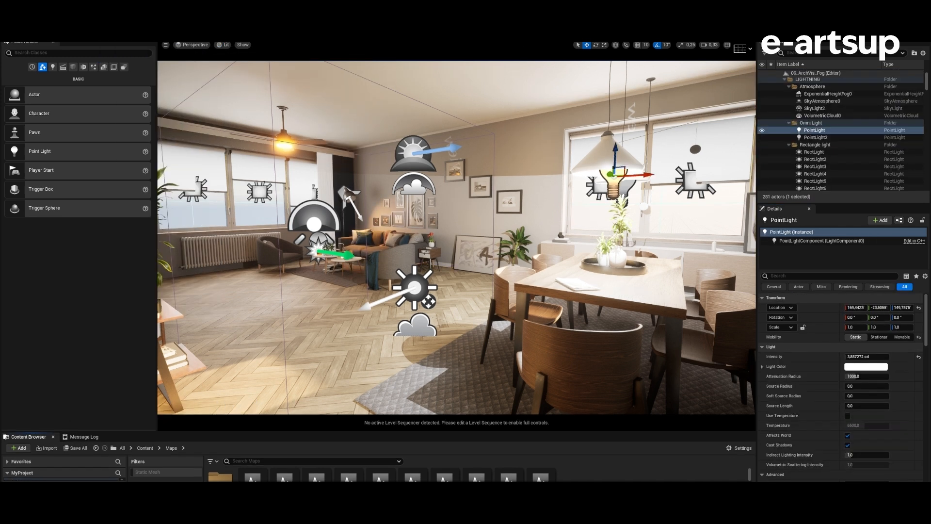
{"action": "left_click_drag", "start_coordinate": [867, 356], "coordinate": [883, 356]}
{"action": "left_click", "coordinate": [867, 366]}
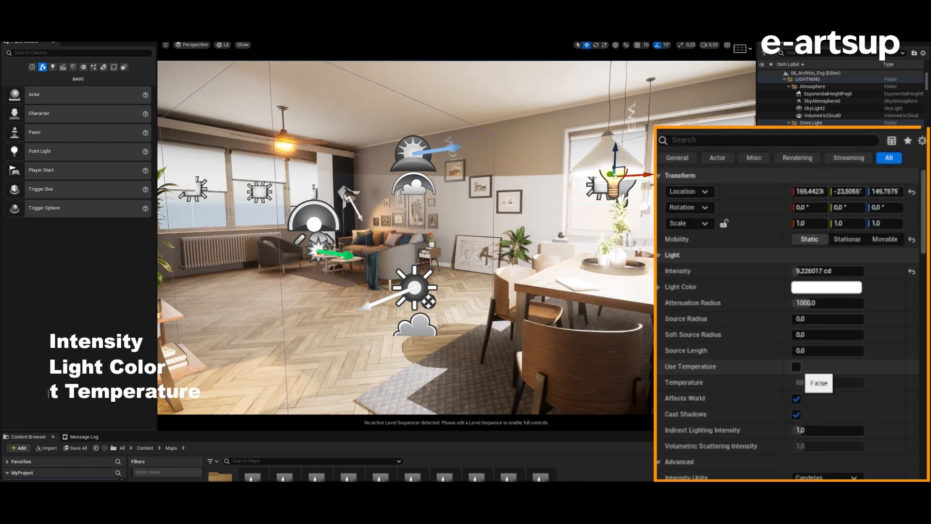
{"action": "left_click", "coordinate": [796, 367]}
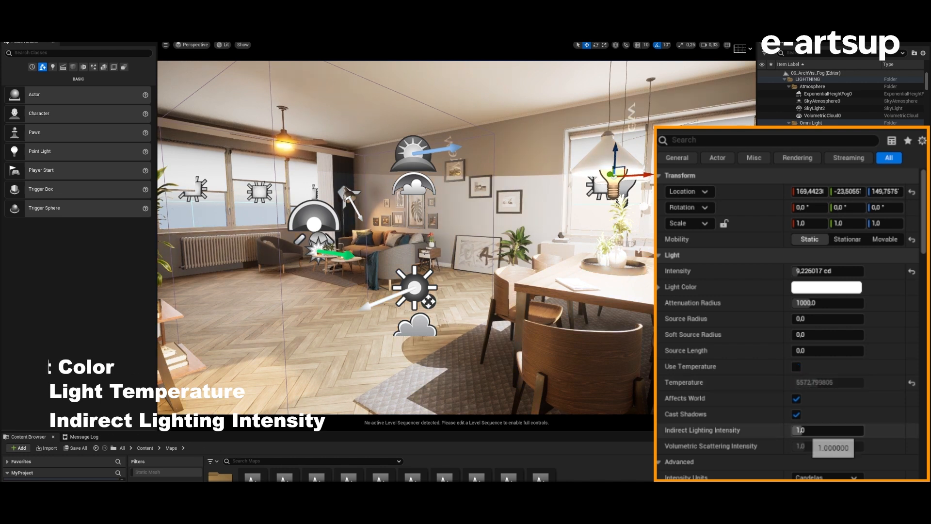
{"action": "mouse_move", "coordinate": [805, 430]}
{"action": "left_mouse_down"}
{"action": "mouse_move", "coordinate": [827, 430]}
{"action": "mouse_move", "coordinate": [794, 430]}
{"action": "mouse_move", "coordinate": [863, 430]}
{"action": "mouse_move", "coordinate": [793, 430]}
{"action": "left_mouse_up"}
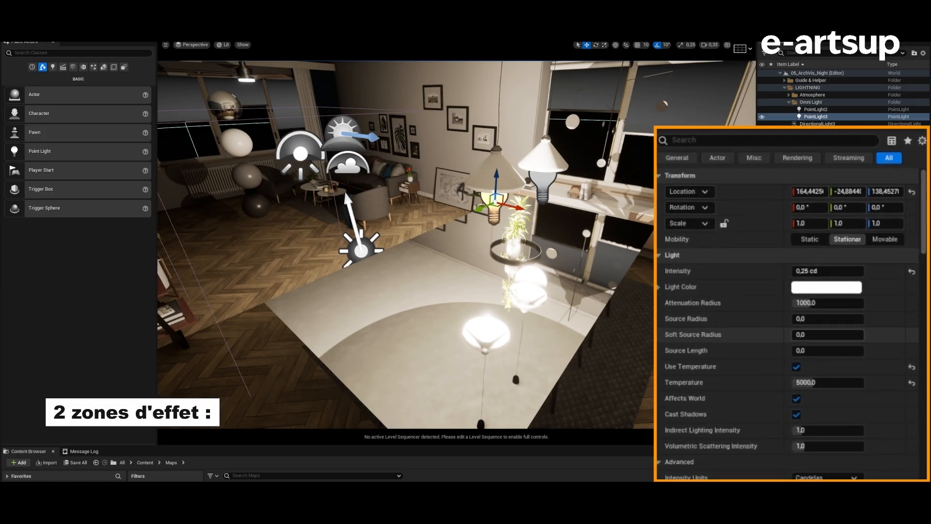
- Set PointLight3's attenuation radius to about 141, indirect lighting intensity to 0,096, source radius to about 34,7 and source length to about 82,4
{"action": "mouse_move", "coordinate": [809, 303]}
{"action": "left_mouse_down"}
{"action": "mouse_move", "coordinate": [819, 303]}
{"action": "mouse_move", "coordinate": [799, 303]}
{"action": "left_mouse_up"}
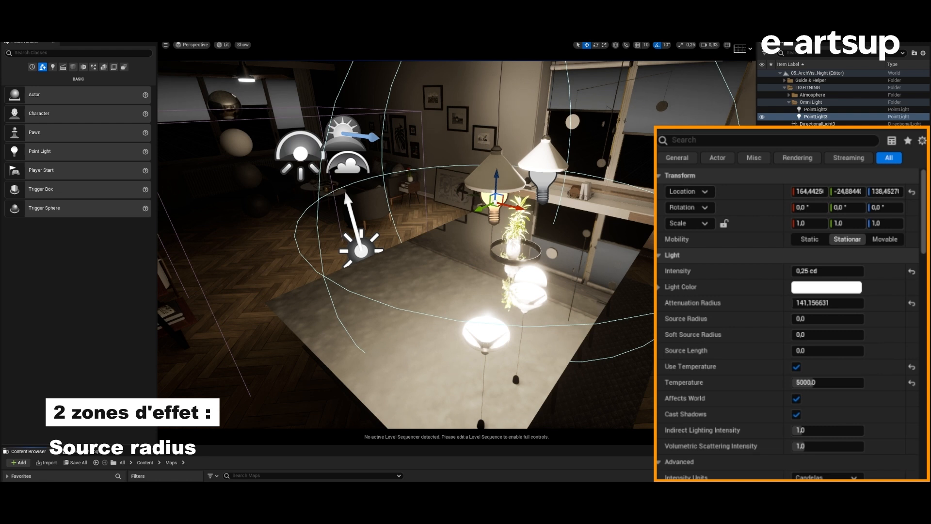
{"action": "mouse_move", "coordinate": [801, 431]}
{"action": "left_mouse_down"}
{"action": "mouse_move", "coordinate": [842, 431]}
{"action": "mouse_move", "coordinate": [792, 431]}
{"action": "mouse_move", "coordinate": [864, 431]}
{"action": "mouse_move", "coordinate": [792, 431]}
{"action": "left_mouse_up"}
{"action": "left_click_drag", "start_coordinate": [805, 318], "coordinate": [847, 318]}
{"action": "left_click_drag", "start_coordinate": [824, 350], "coordinate": [859, 350]}
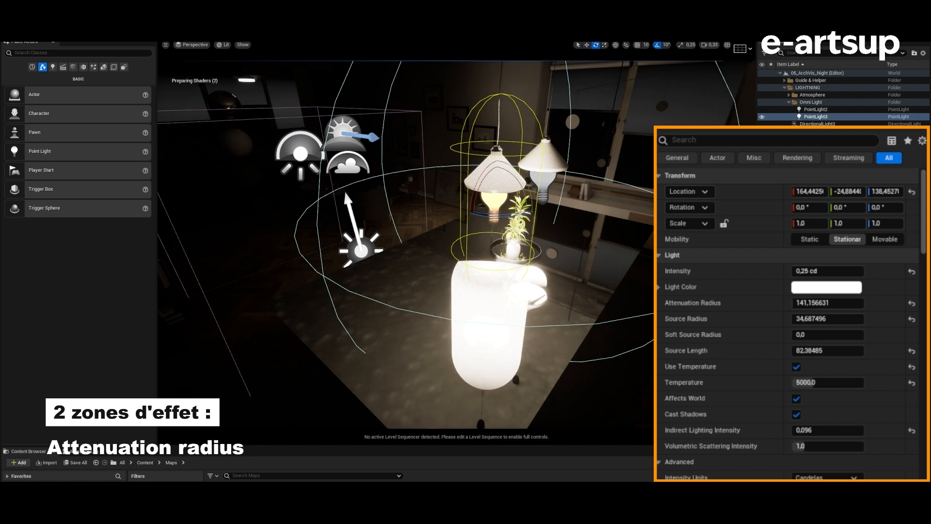
- Rotate PointLight3 to tilt its elongated source over the dining table, and undo the accidental selection of the hanging lamp mesh
{"action": "left_click_drag", "start_coordinate": [546, 217], "coordinate": [507, 255]}
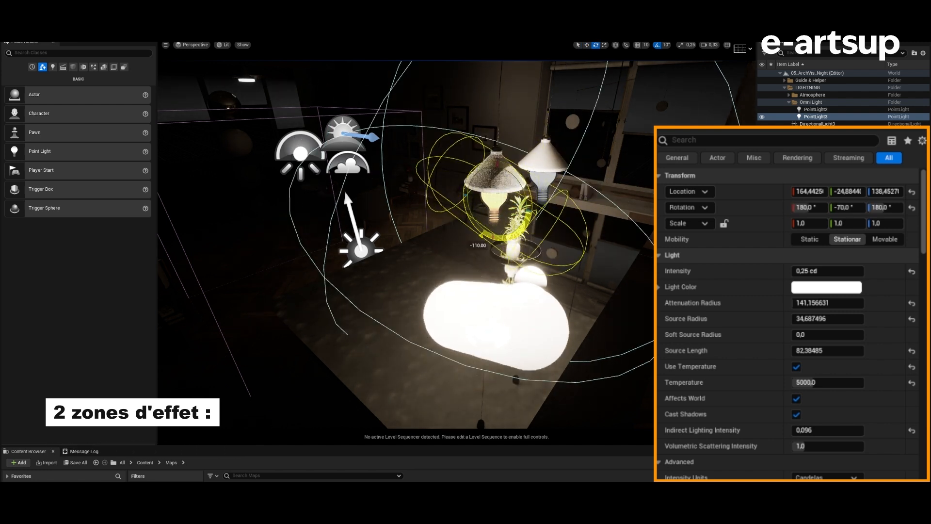
{"action": "left_click", "coordinate": [494, 177]}
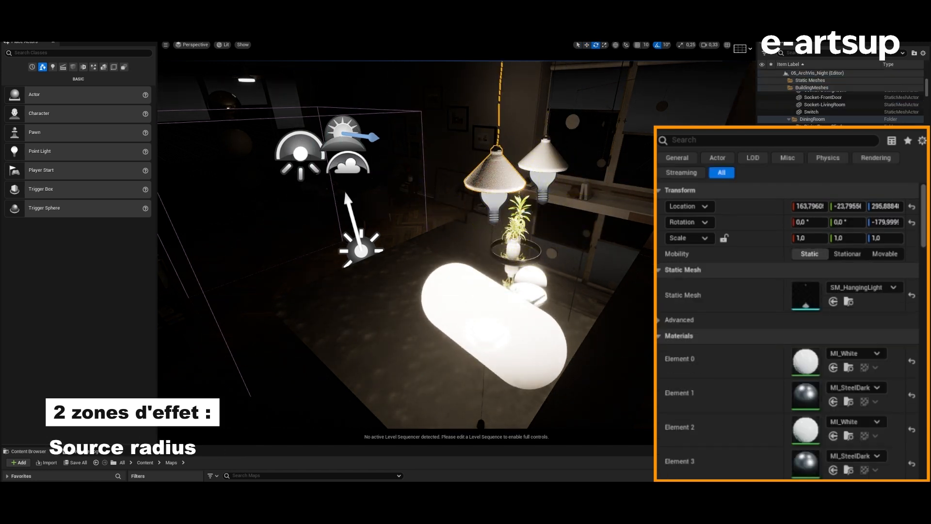
{"action": "key", "text": "ctrl+z"}
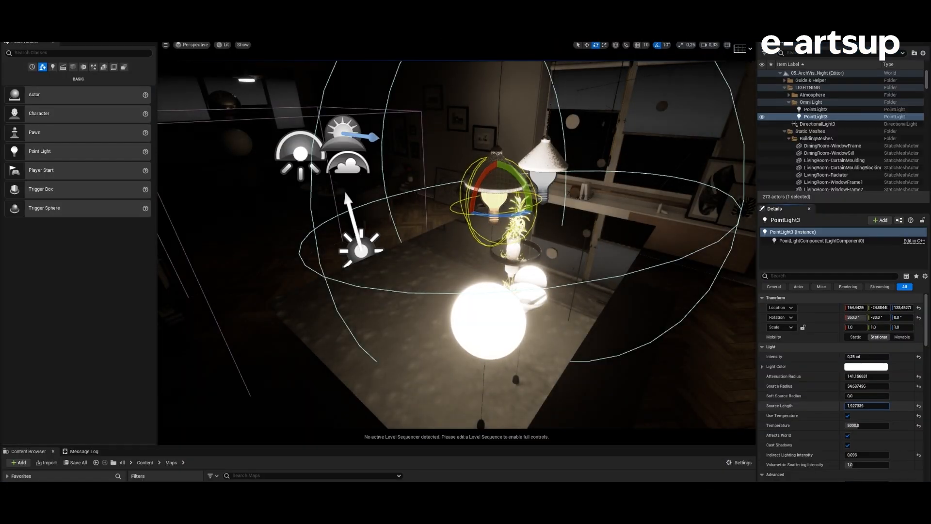
- Widen PointLight3's attenuation radius and adjust its source radius to about 15, soft source radius to about 1,87 and source length to about 81,9
{"action": "left_click_drag", "start_coordinate": [866, 406], "coordinate": [902, 406]}
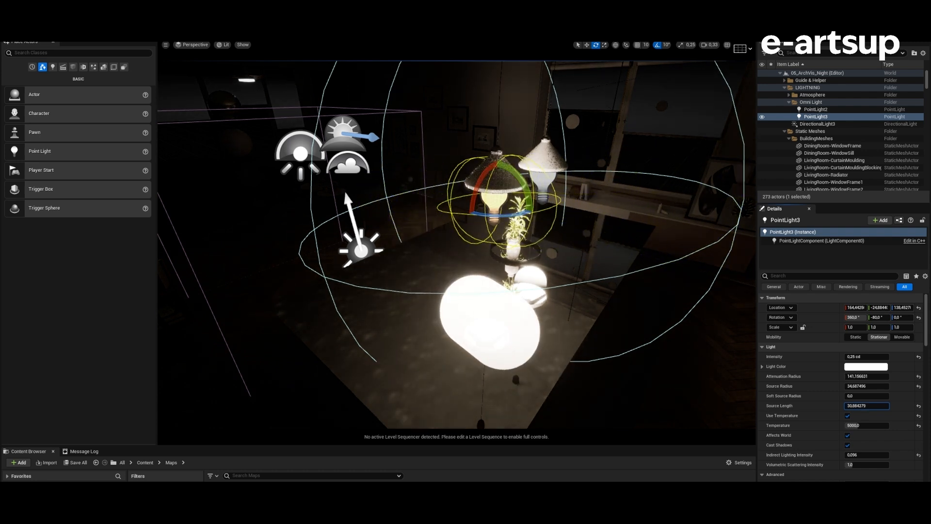
{"action": "left_click_drag", "start_coordinate": [867, 376], "coordinate": [866, 396]}
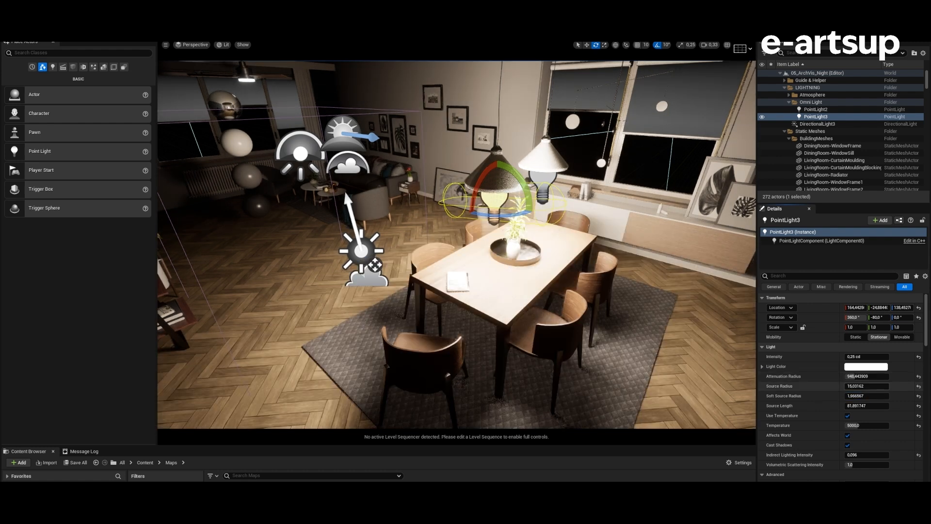
{"action": "mouse_move", "coordinate": [867, 386]}
{"action": "left_mouse_down"}
{"action": "mouse_move", "coordinate": [855, 386]}
{"action": "mouse_move", "coordinate": [864, 386]}
{"action": "left_mouse_up"}
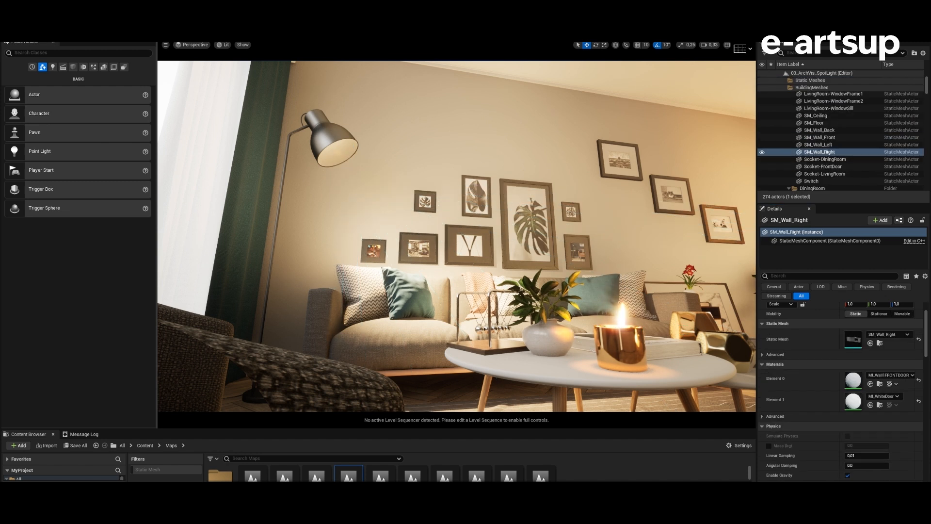
- Show the light icons and tune the lamp's SpotLight to an attenuation radius of about 60,7, inner cone about 35,8 and outer cone about 56,6
{"action": "key", "text": "g"}
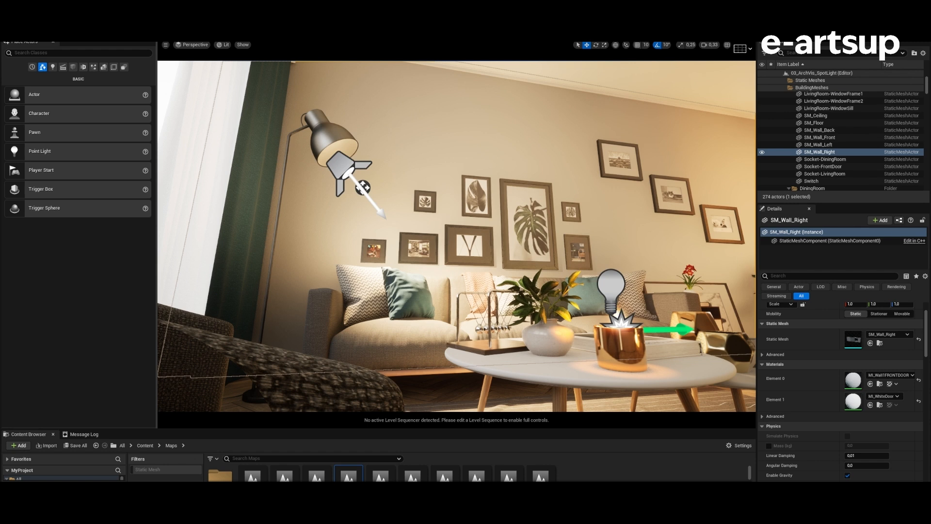
{"action": "left_click", "coordinate": [341, 165]}
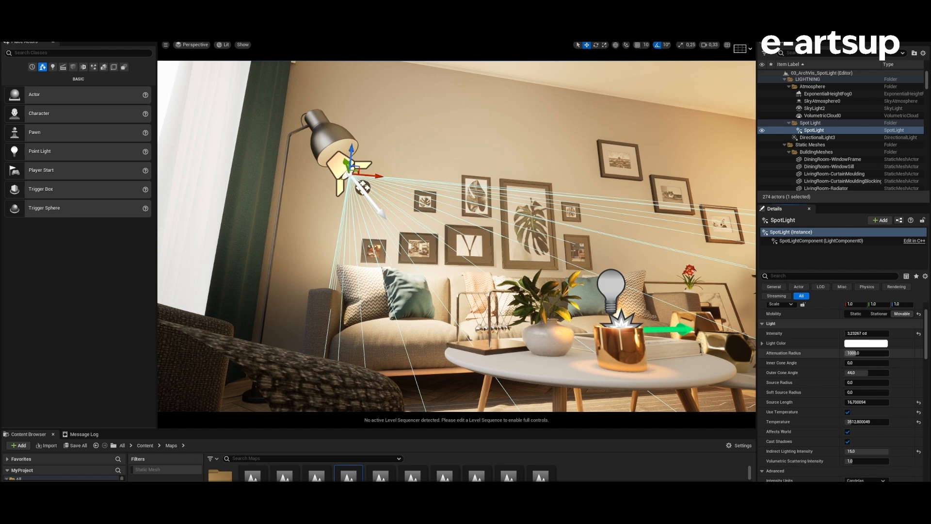
{"action": "type", "text": "8"}
{"action": "key", "text": "Return"}
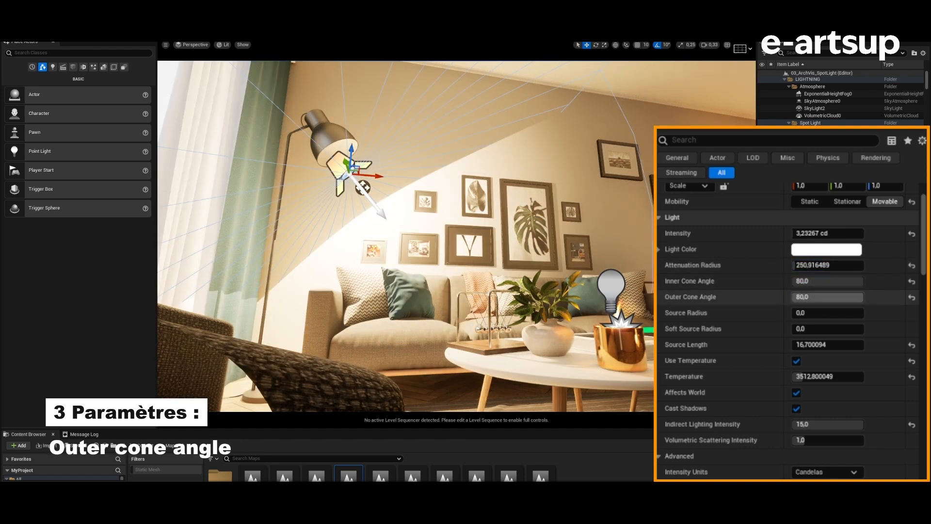
{"action": "left_click_drag", "start_coordinate": [827, 296], "coordinate": [798, 266]}
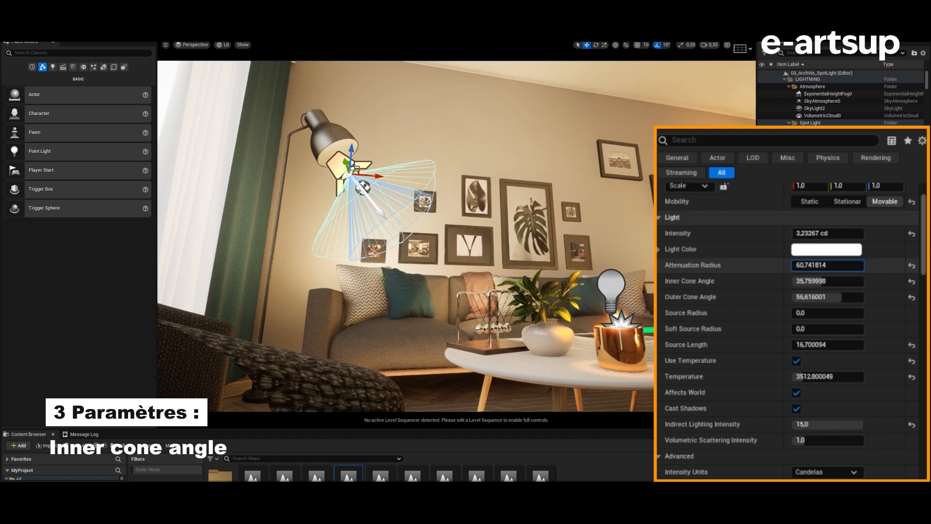